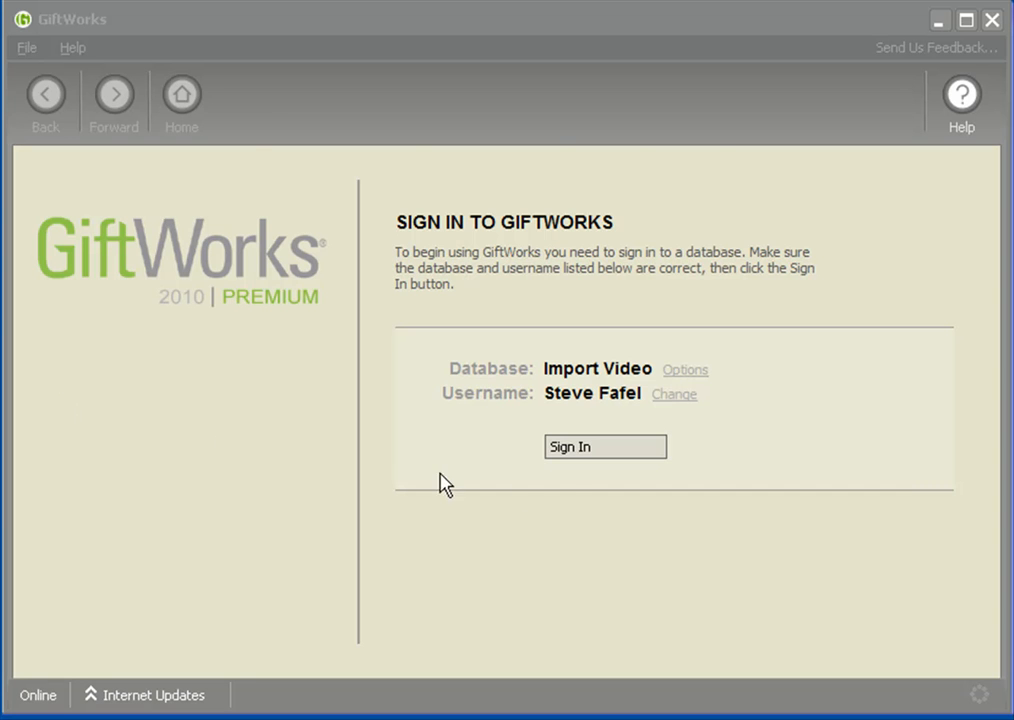
Sign in to the Import Video database and start a file import from the Database and Maintenance settings
click(598, 450)
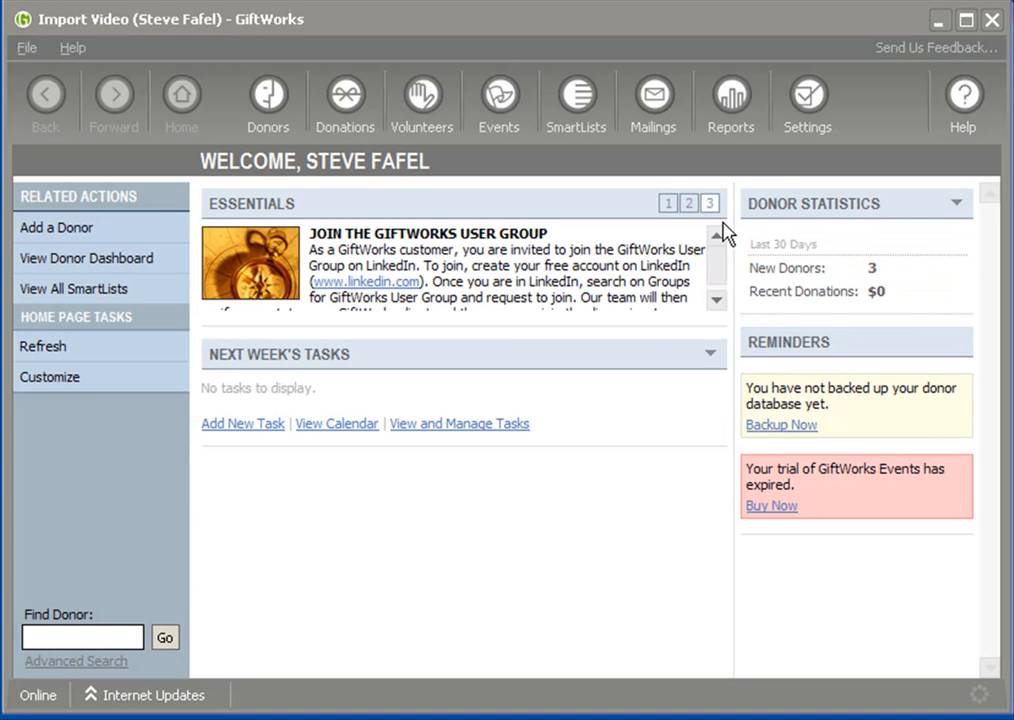
click(808, 100)
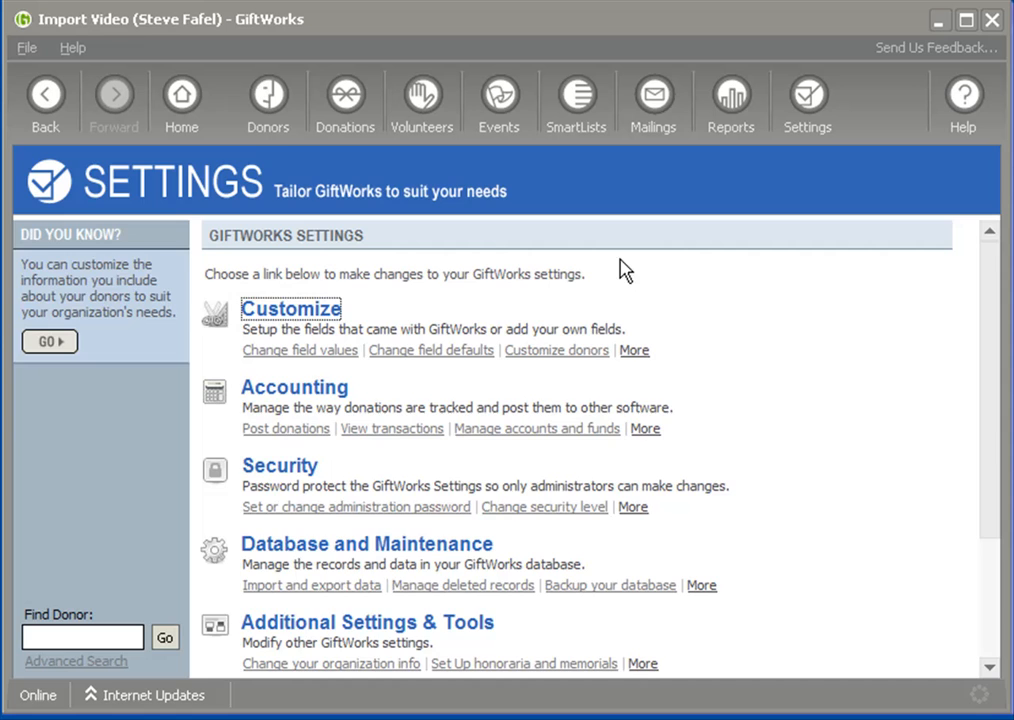
click(330, 545)
click(324, 280)
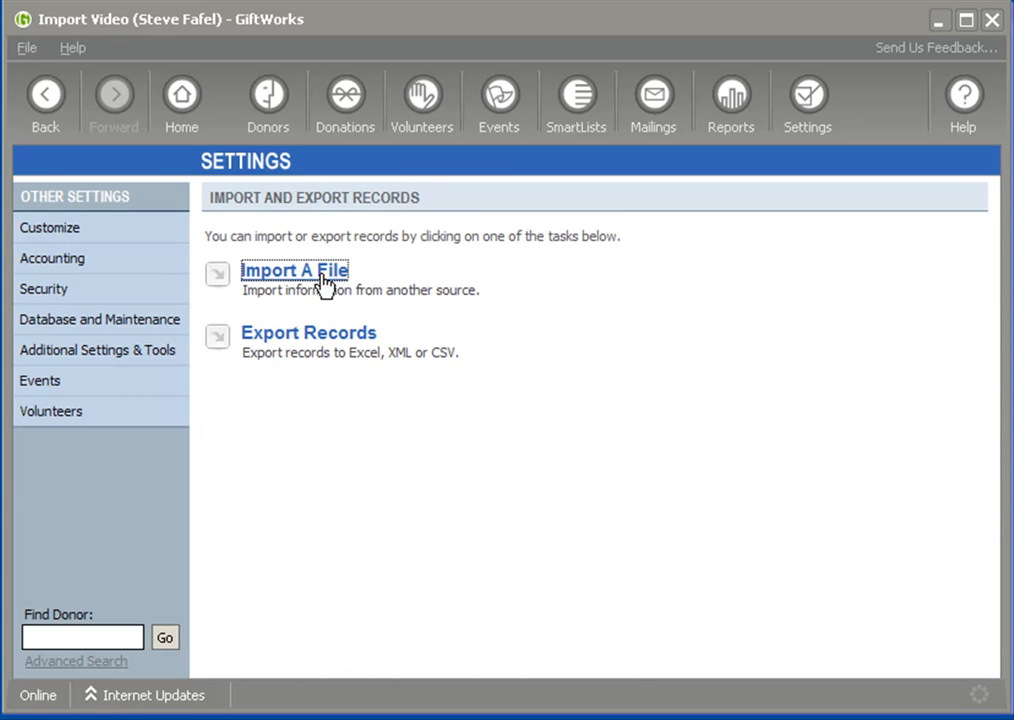
click(323, 284)
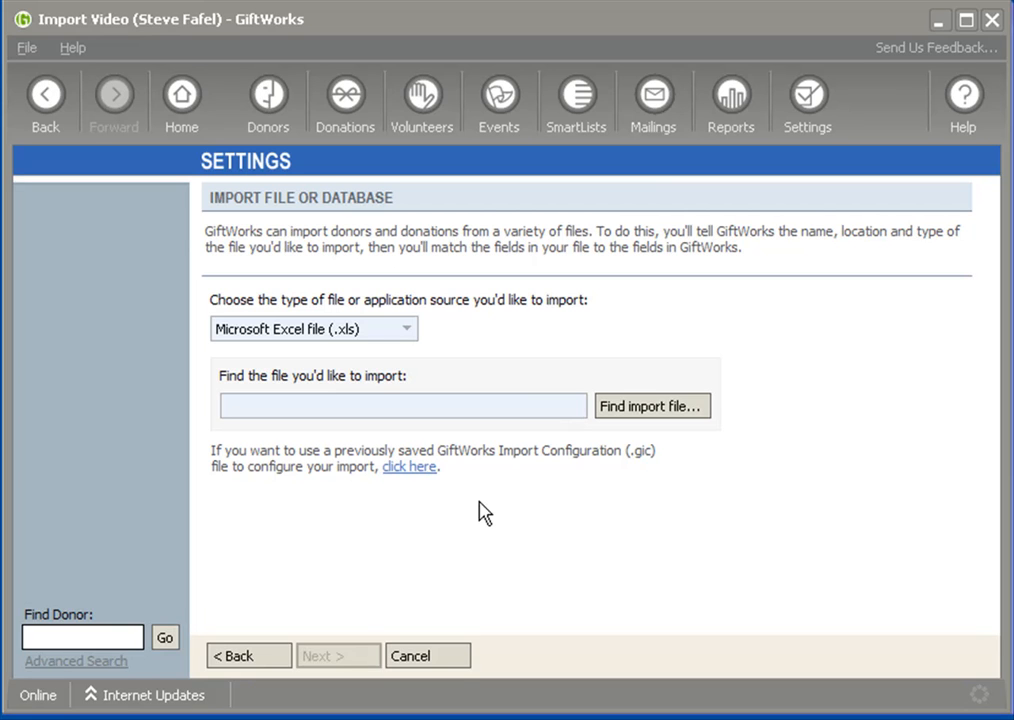
Choose ImportOrg.xls as the Excel file to import and continue to its data preview
click(654, 410)
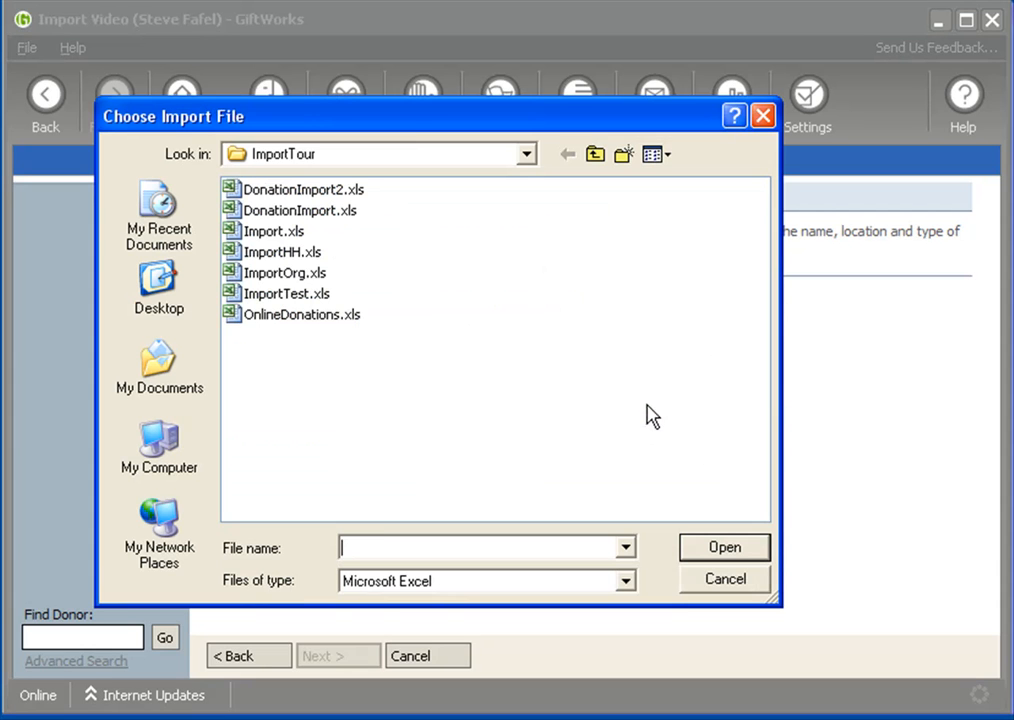
click(282, 272)
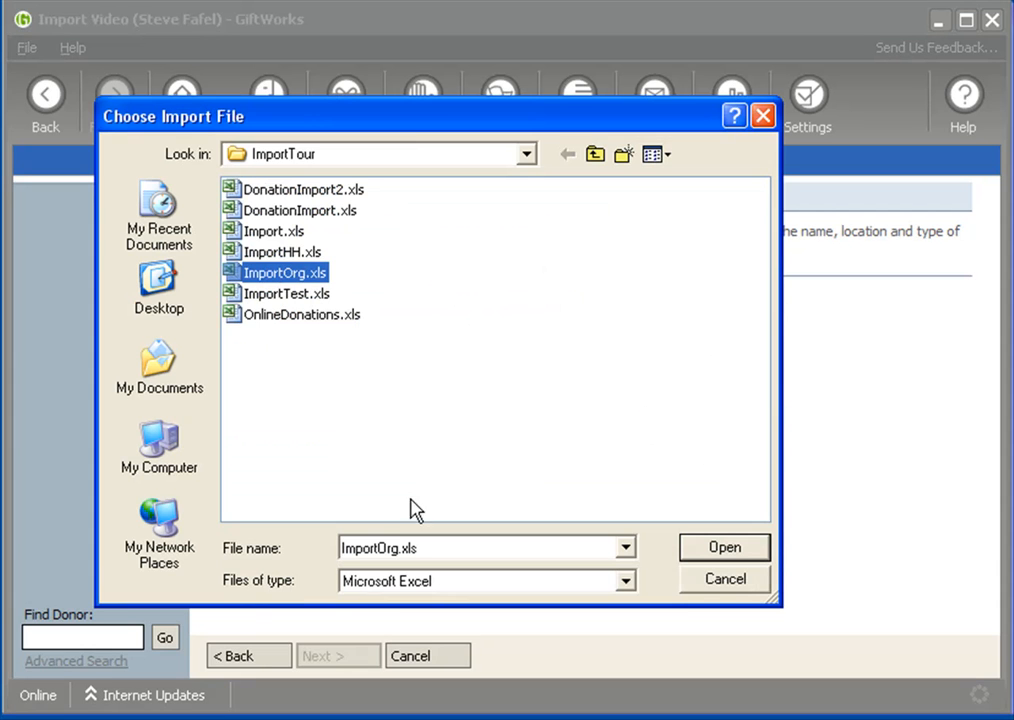
click(722, 555)
click(340, 656)
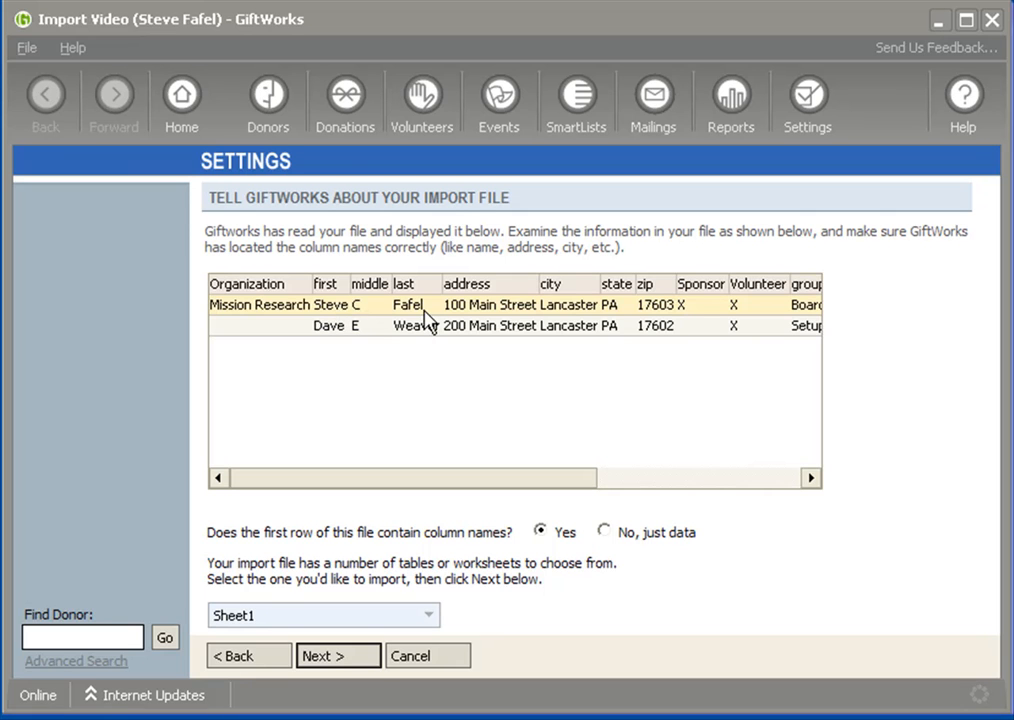
Sort the import preview by Organization in descending order and continue to the donor creation options
click(269, 287)
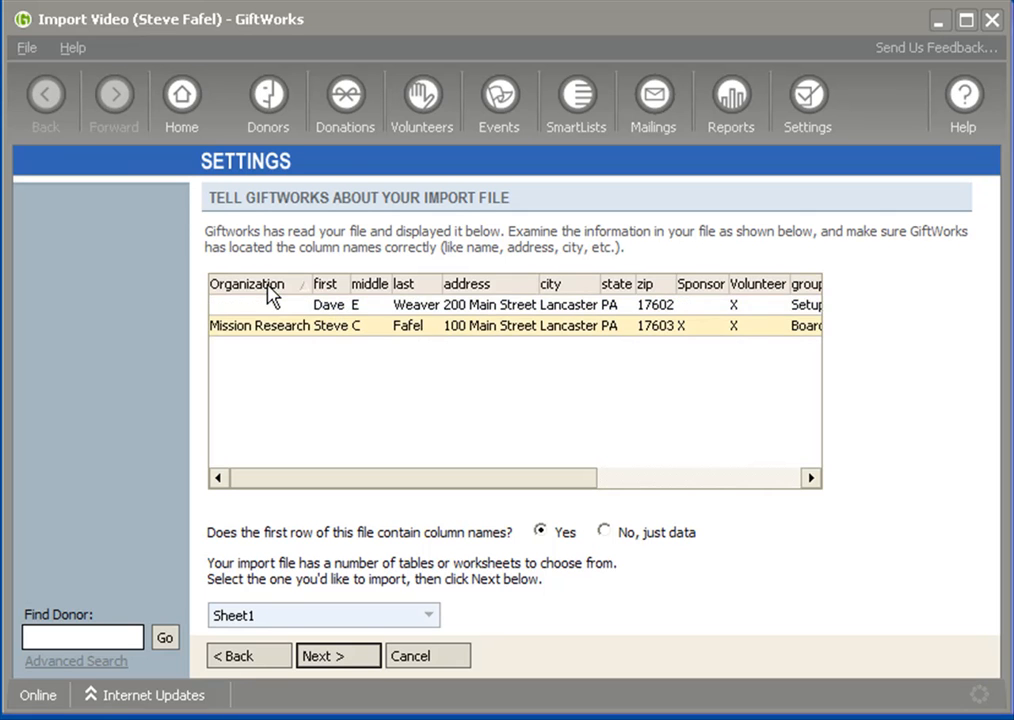
click(269, 287)
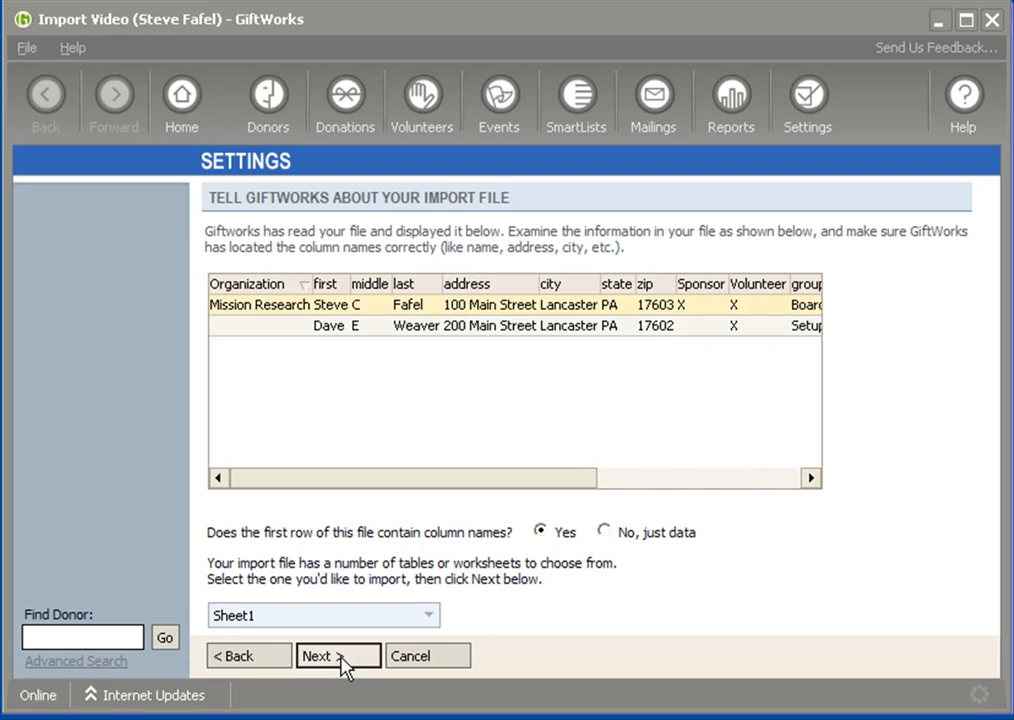
click(340, 657)
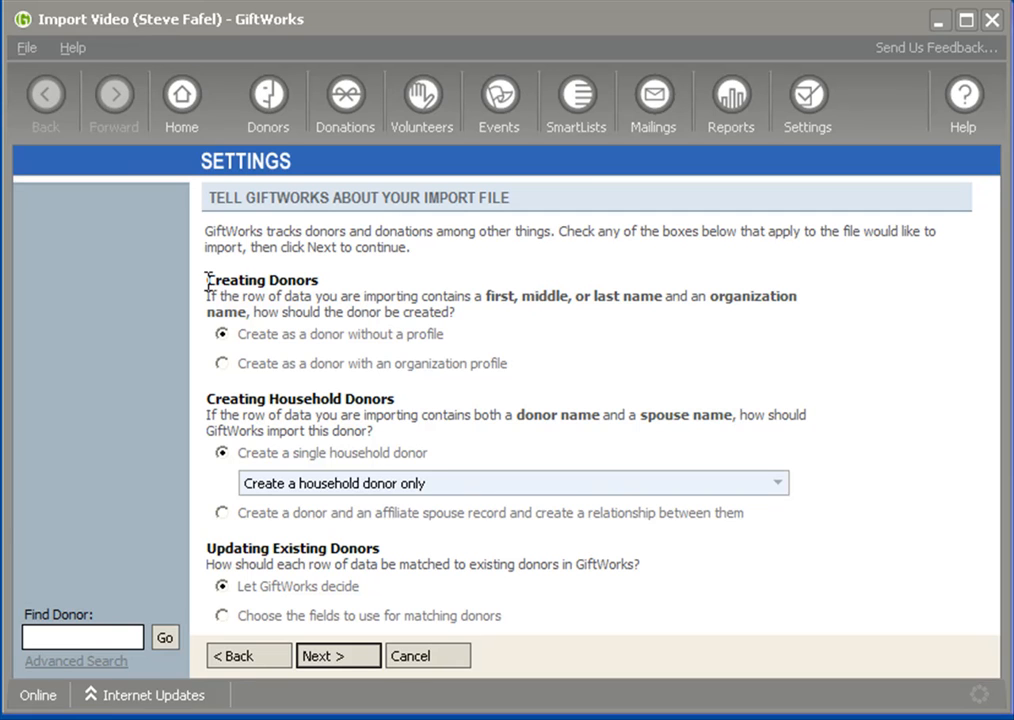
Examine the Creating Donors options and compare them with the organization and name columns in the import file preview
drag(210, 280, 322, 280)
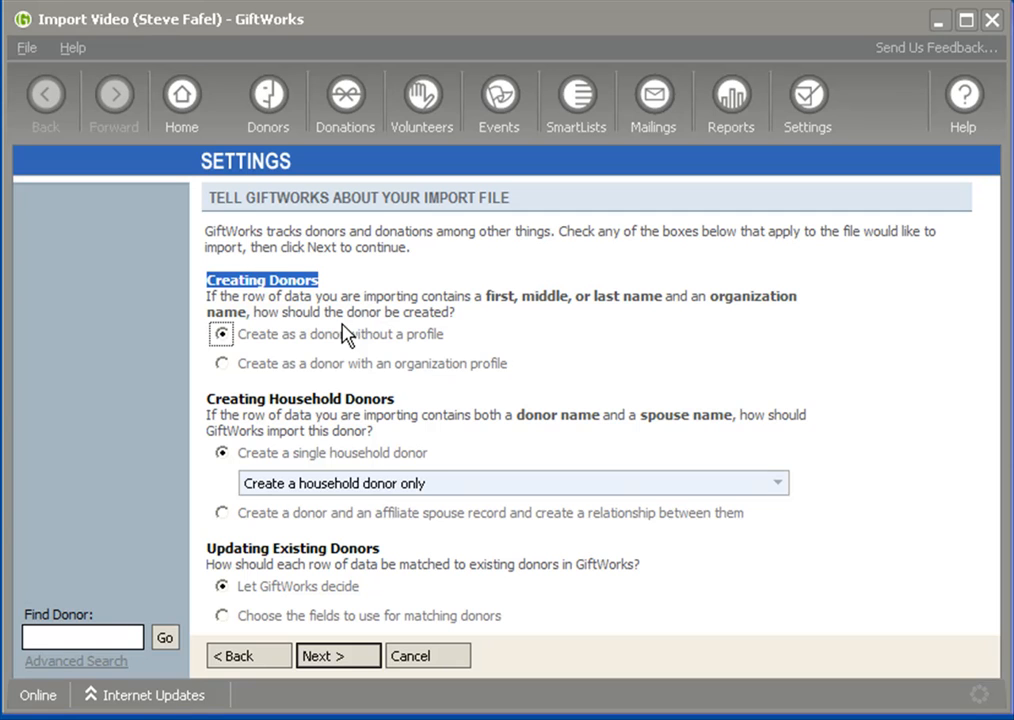
mouse_move(207, 296)
mouse_down()
mouse_move(434, 296)
mouse_move(210, 297)
mouse_up()
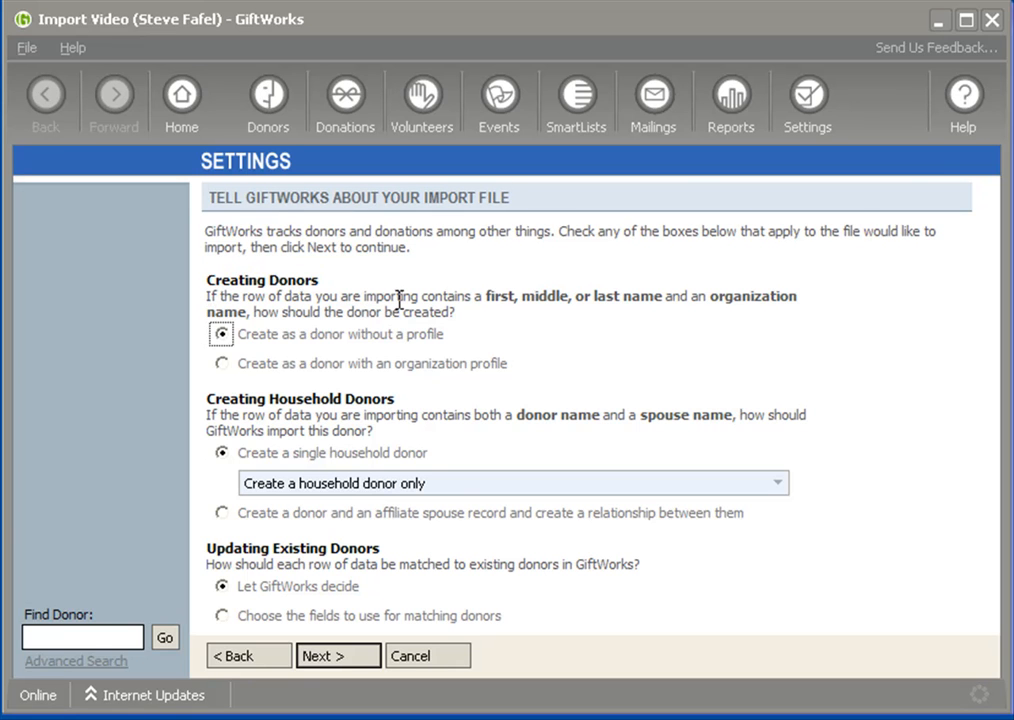
drag(487, 296, 250, 322)
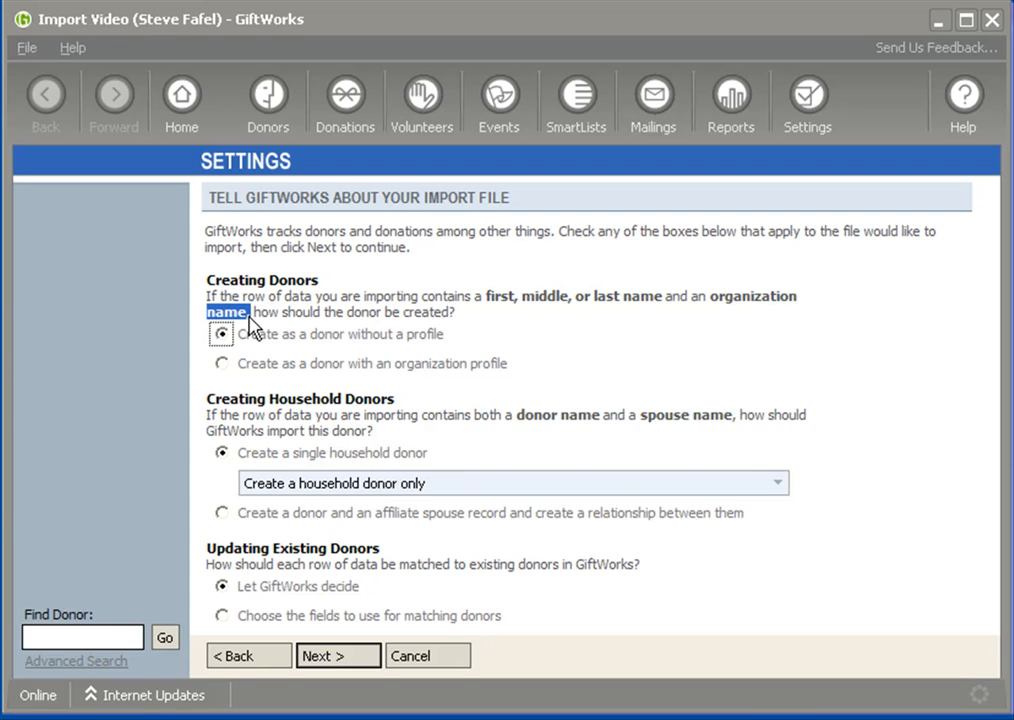
click(262, 662)
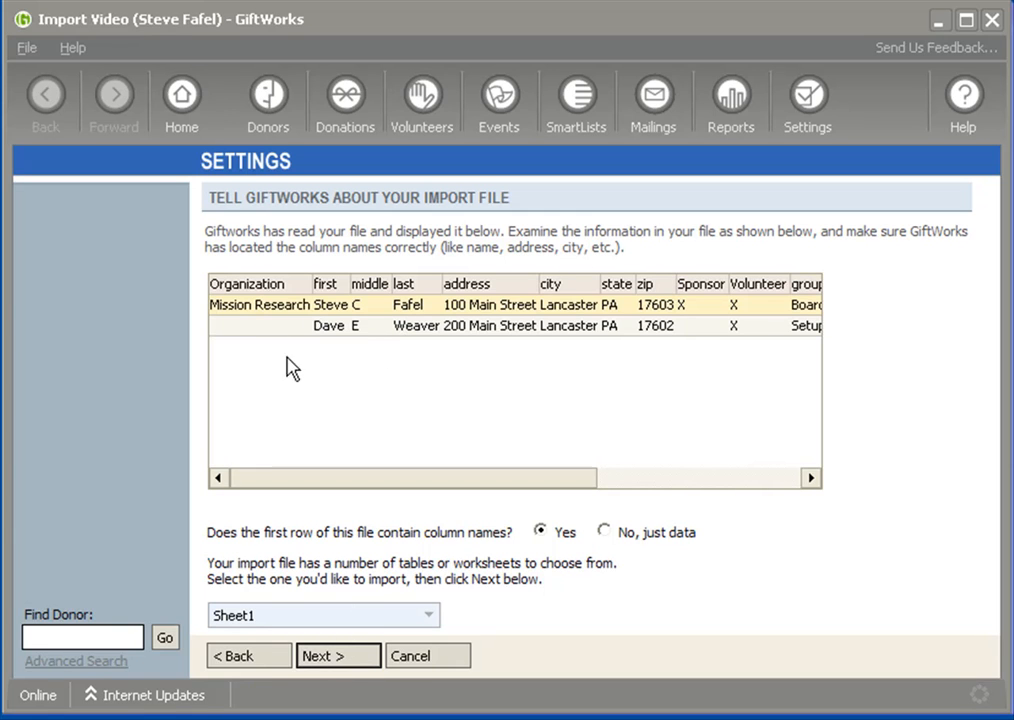
click(335, 662)
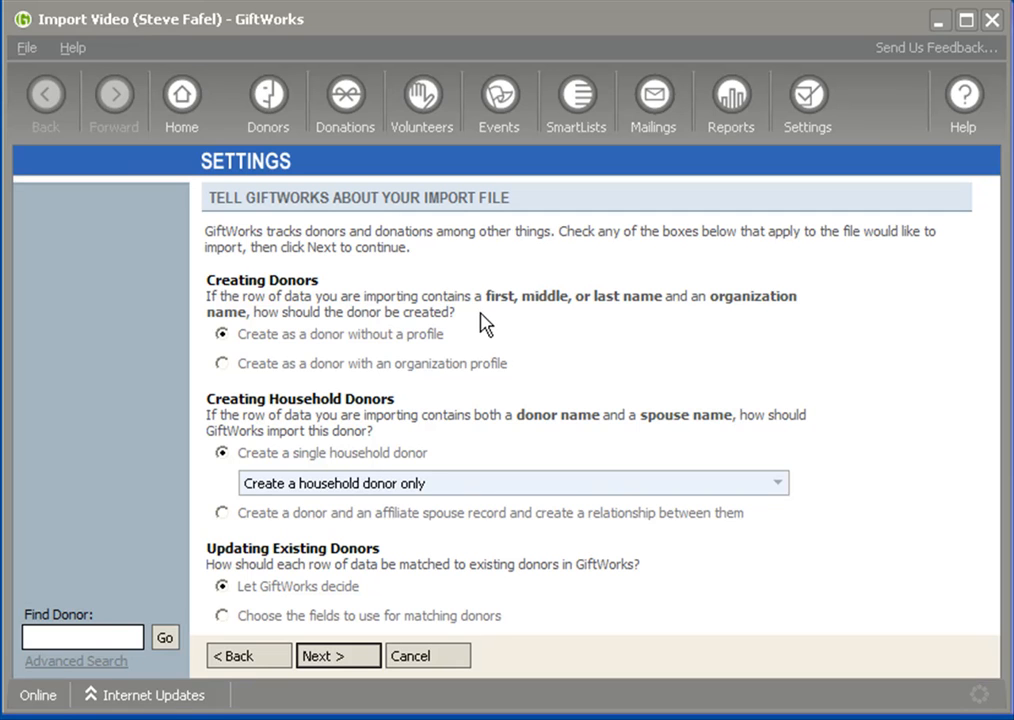
click(222, 336)
drag(238, 336, 425, 352)
click(268, 656)
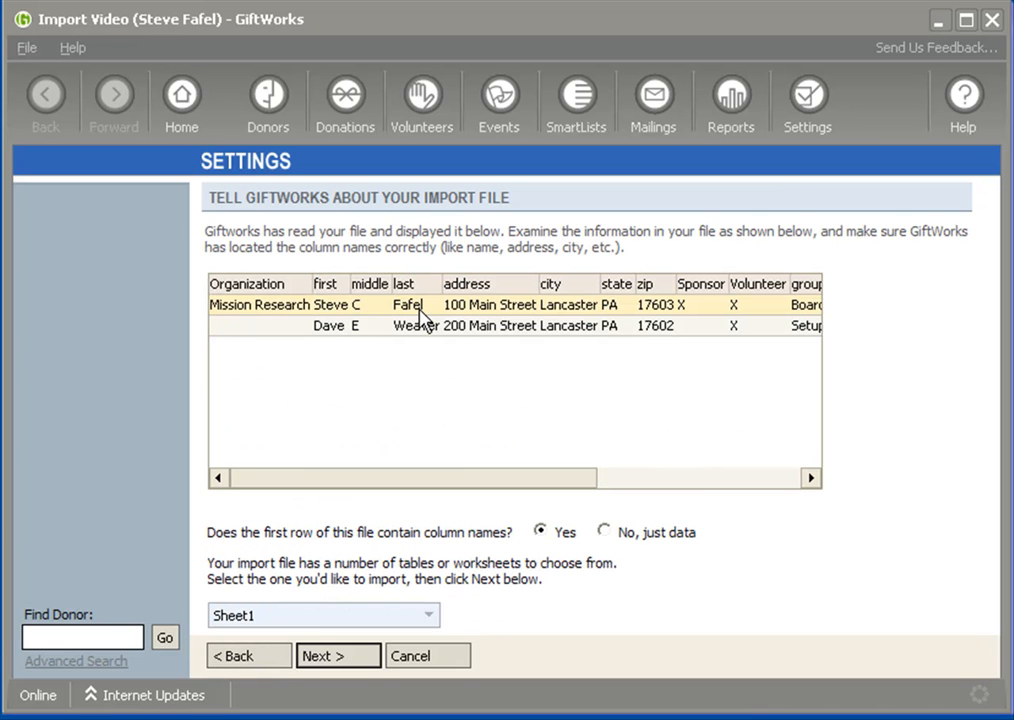
click(310, 658)
Try the option to create donors with an organization profile and recheck the import file preview
click(221, 364)
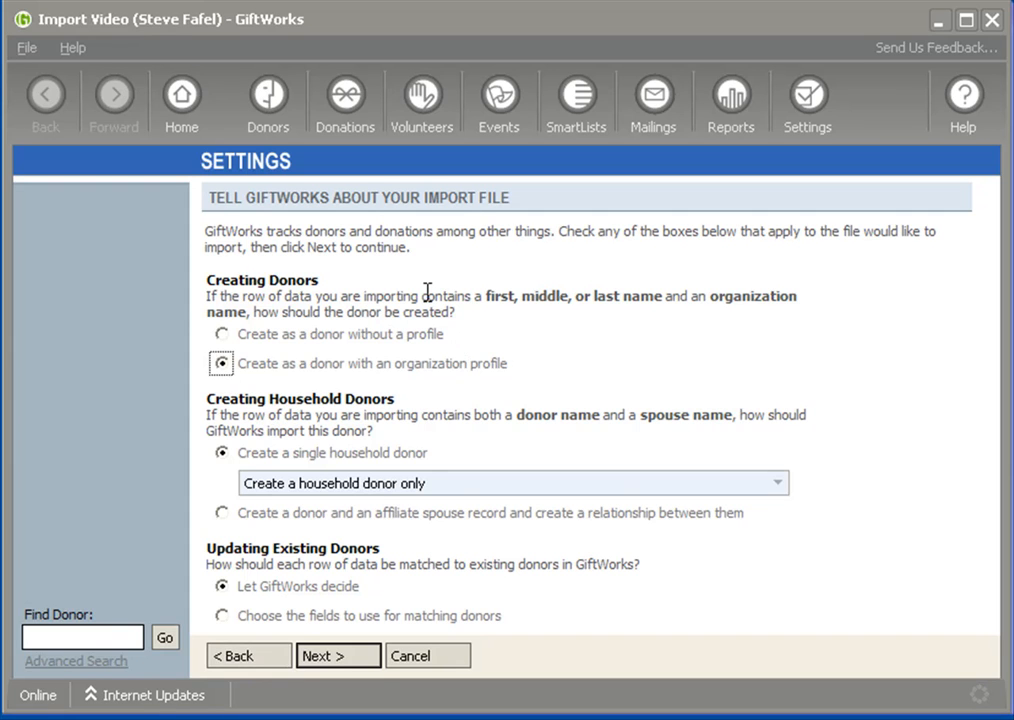
click(268, 665)
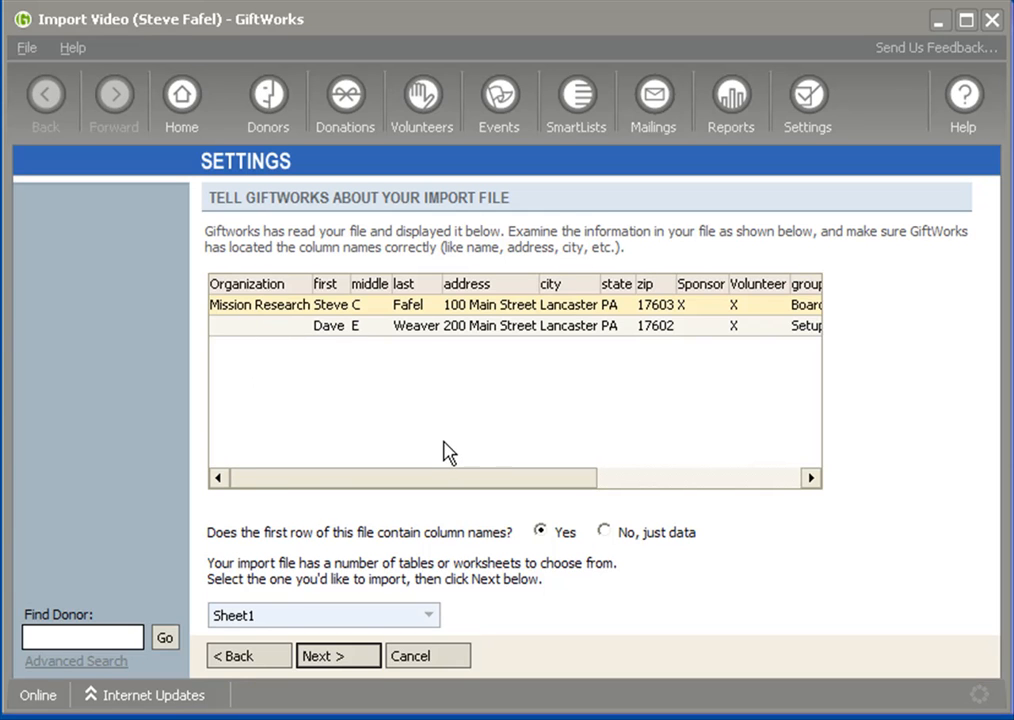
click(317, 656)
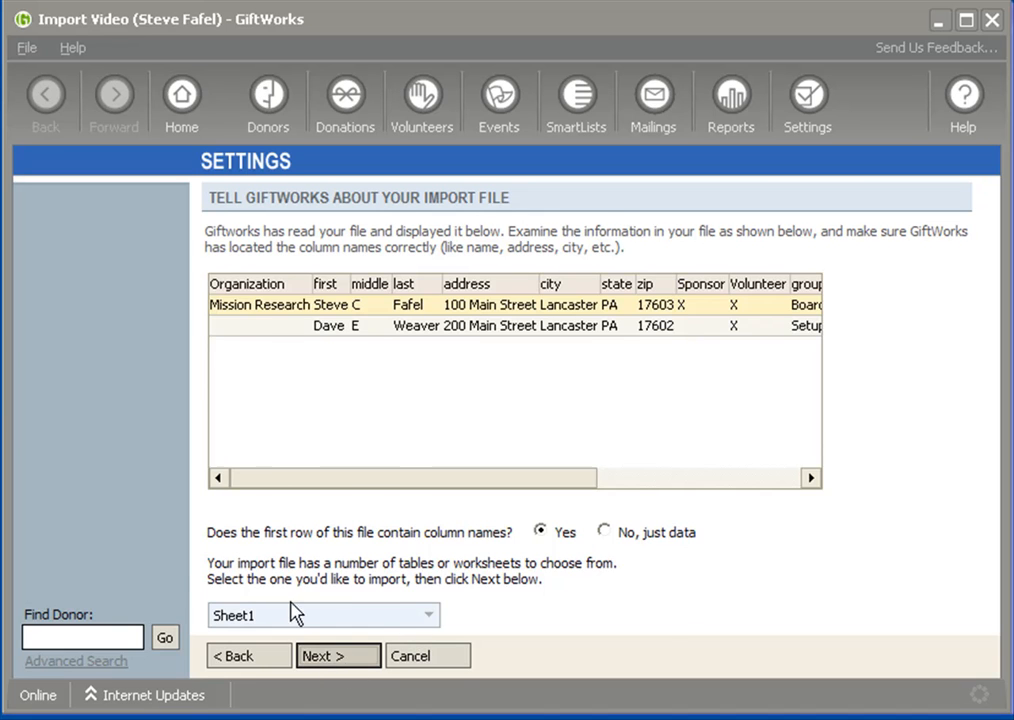
Set rows with both names to be created as donors without a profile and continue to field assignment
click(219, 335)
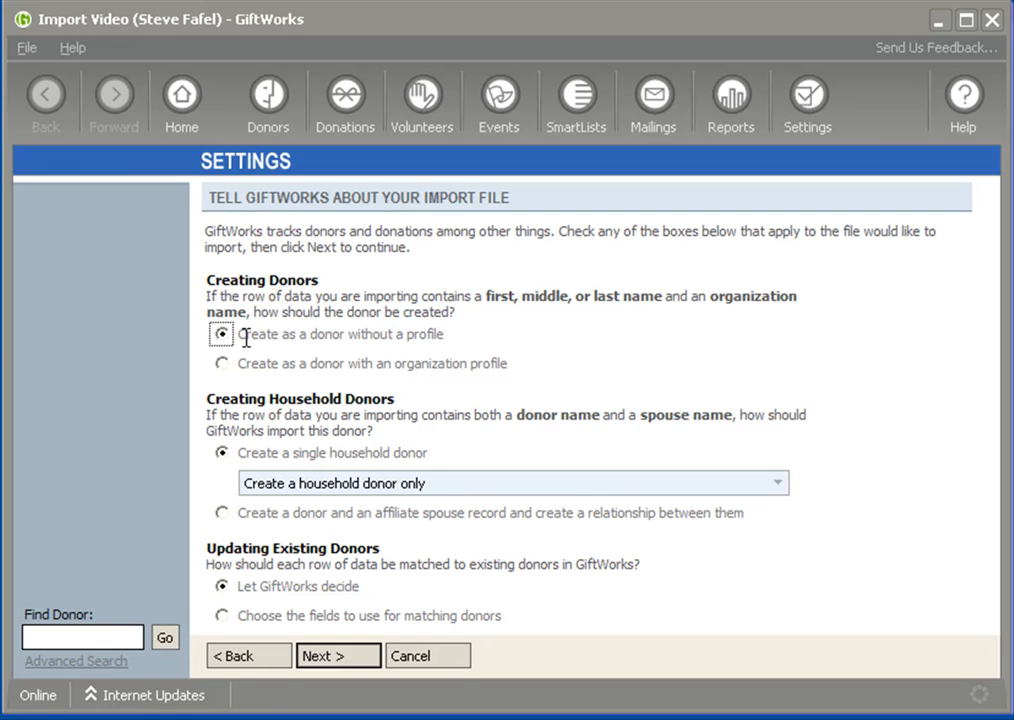
click(349, 659)
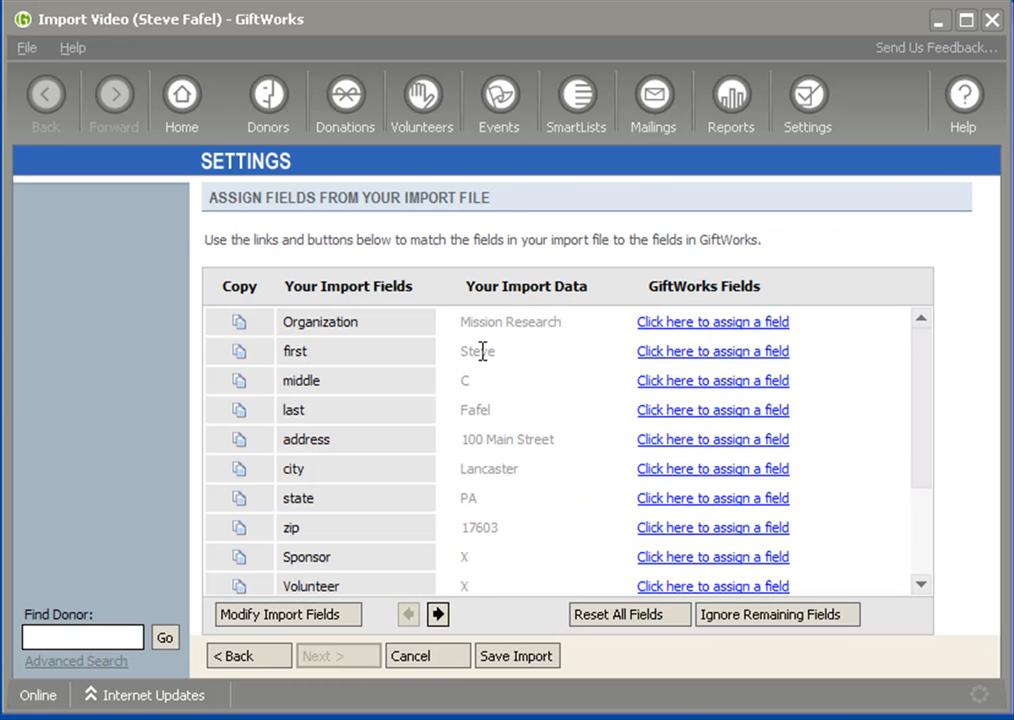
Assign the Organization, first, middle and last import fields to Donor Name's Organization Name, First Name, Middle Name and Last Name
click(683, 325)
mouse_move(787, 387)
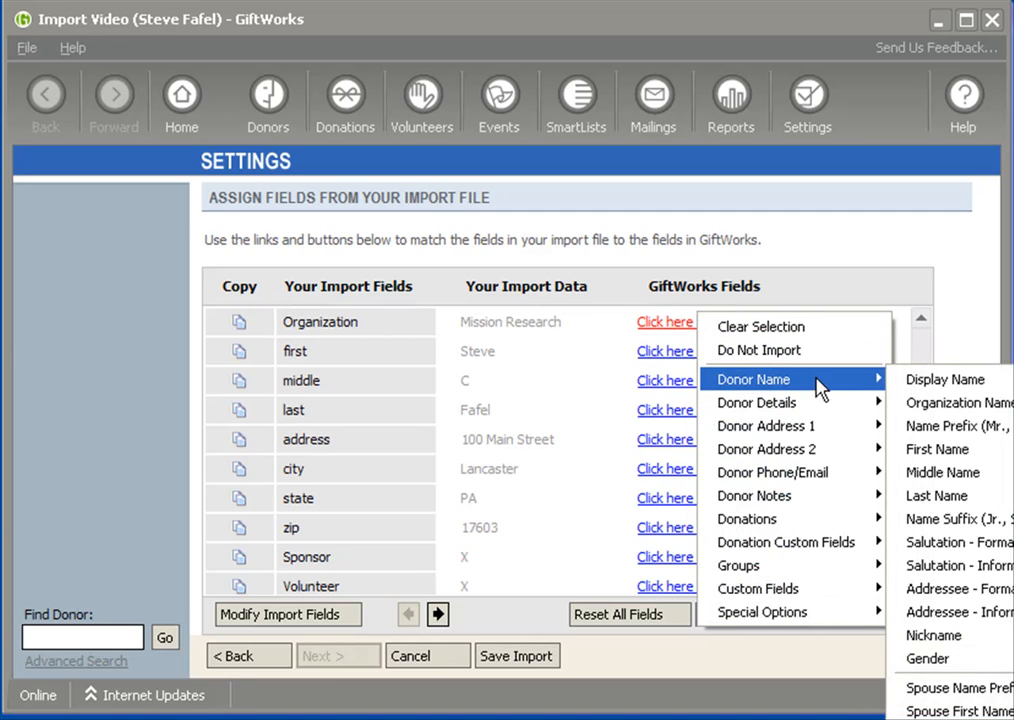
click(955, 414)
click(733, 365)
mouse_move(812, 425)
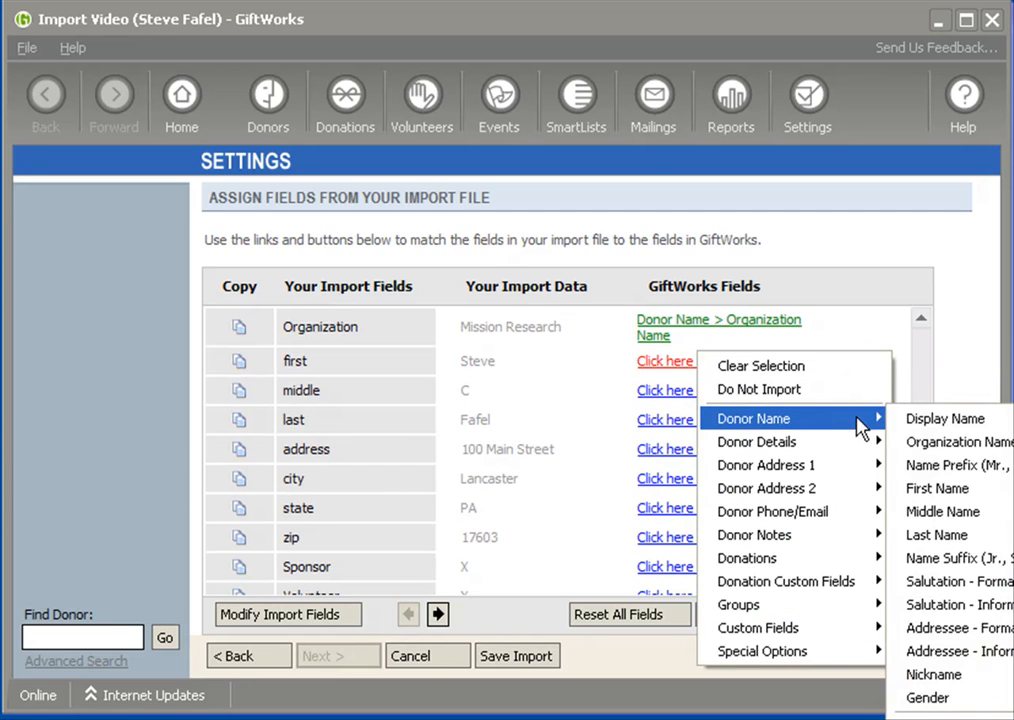
click(830, 487)
click(733, 392)
mouse_move(781, 452)
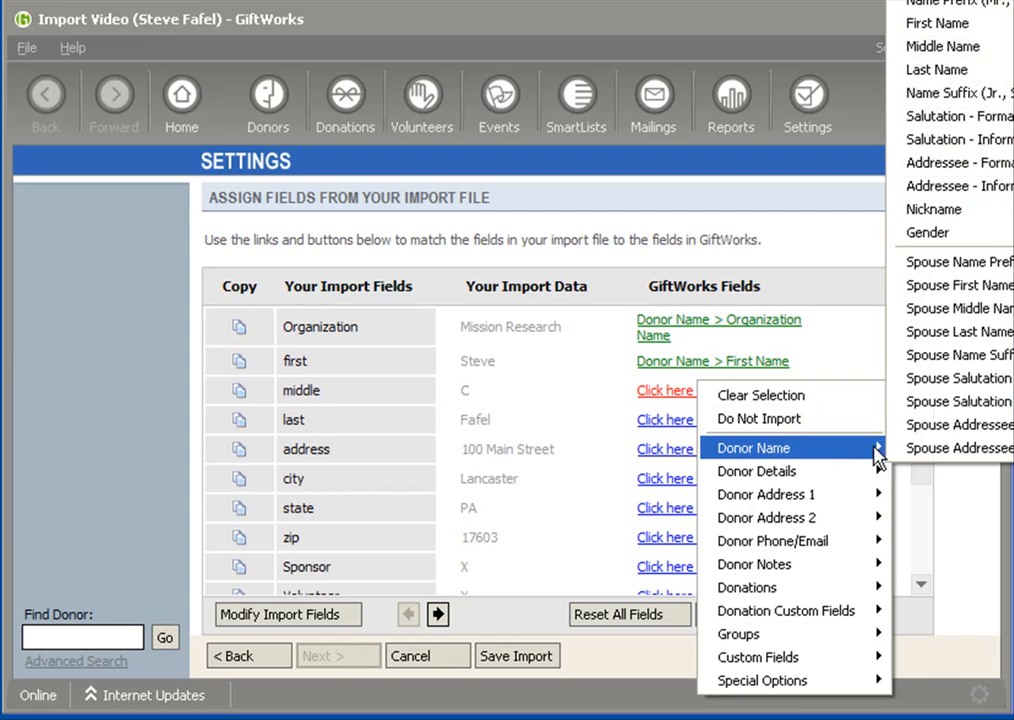
click(940, 46)
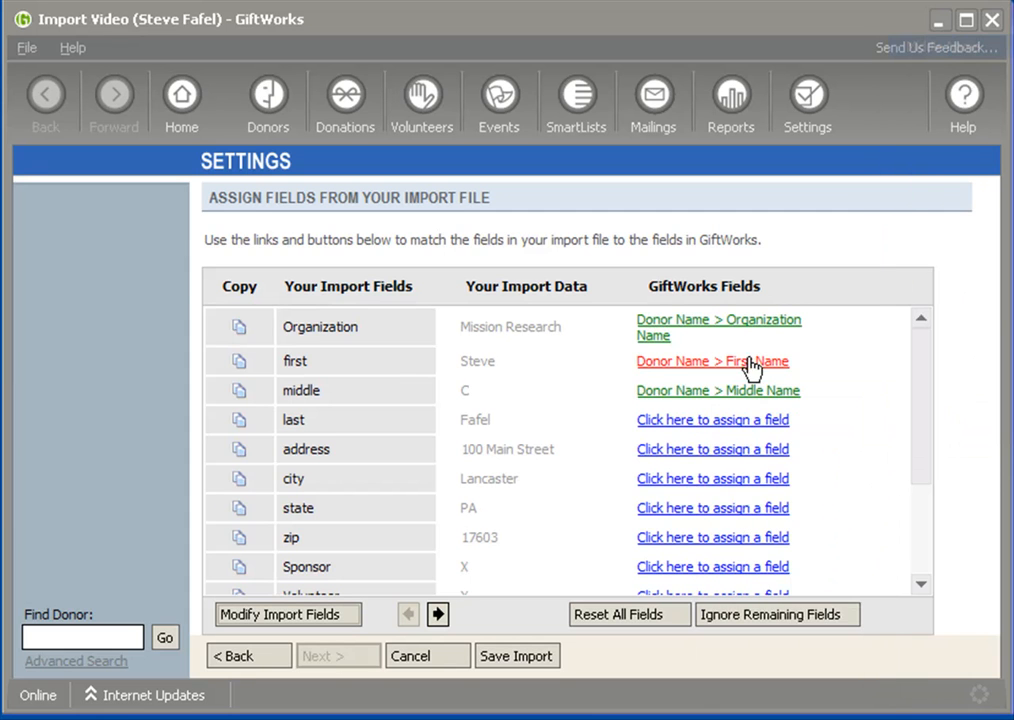
click(698, 421)
mouse_move(815, 485)
click(935, 98)
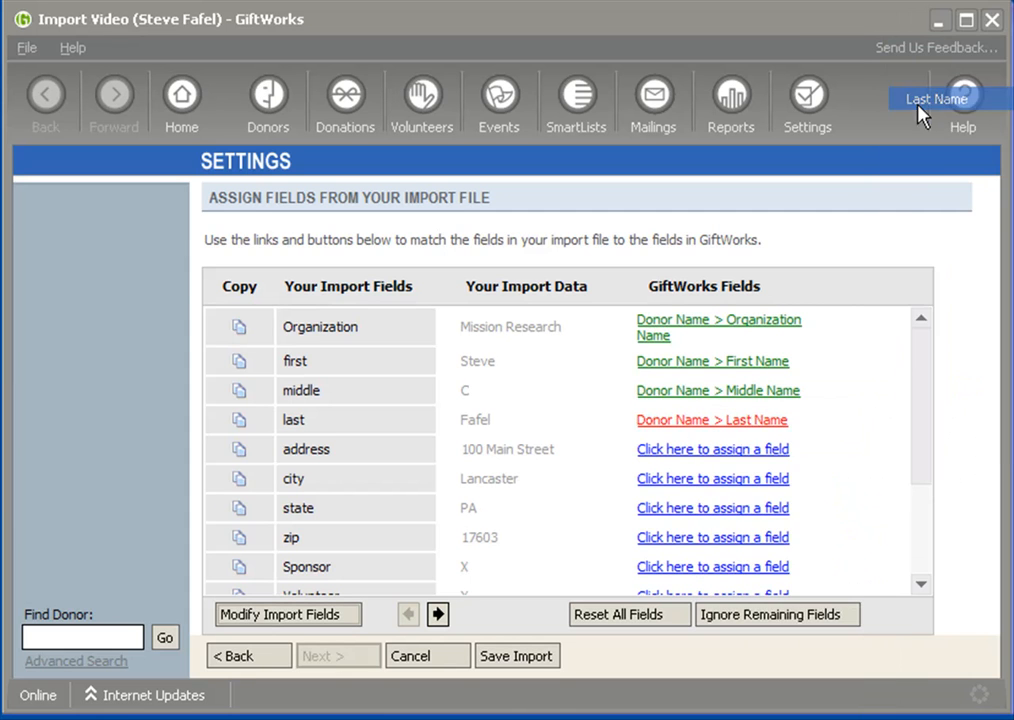
Ignore all remaining import fields and run a test import of the records
click(748, 617)
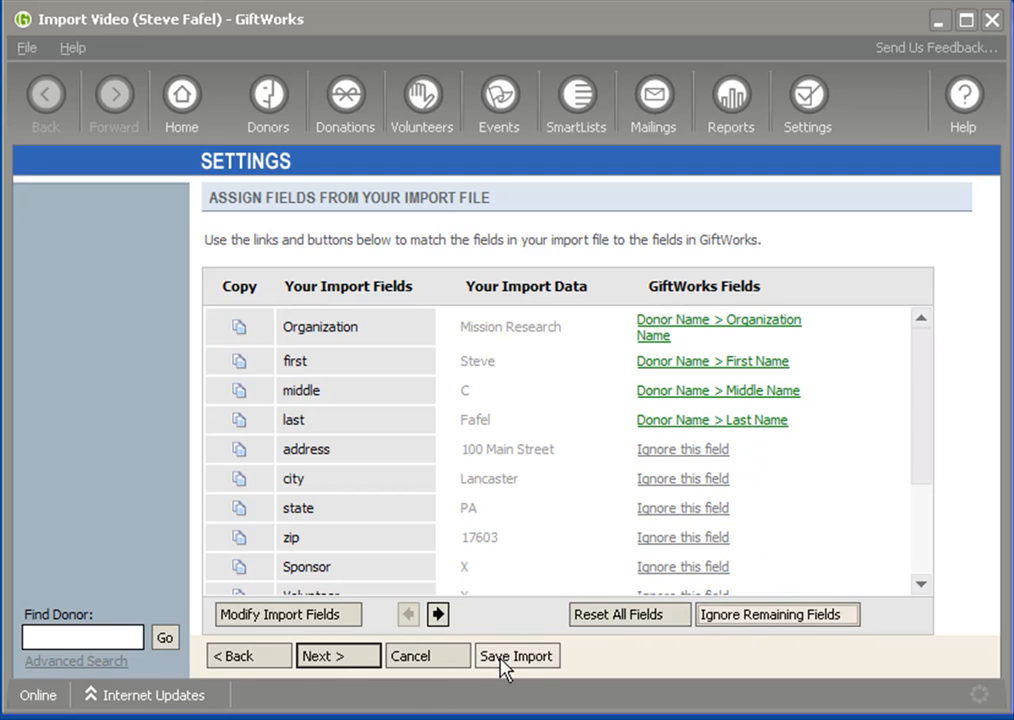
click(340, 656)
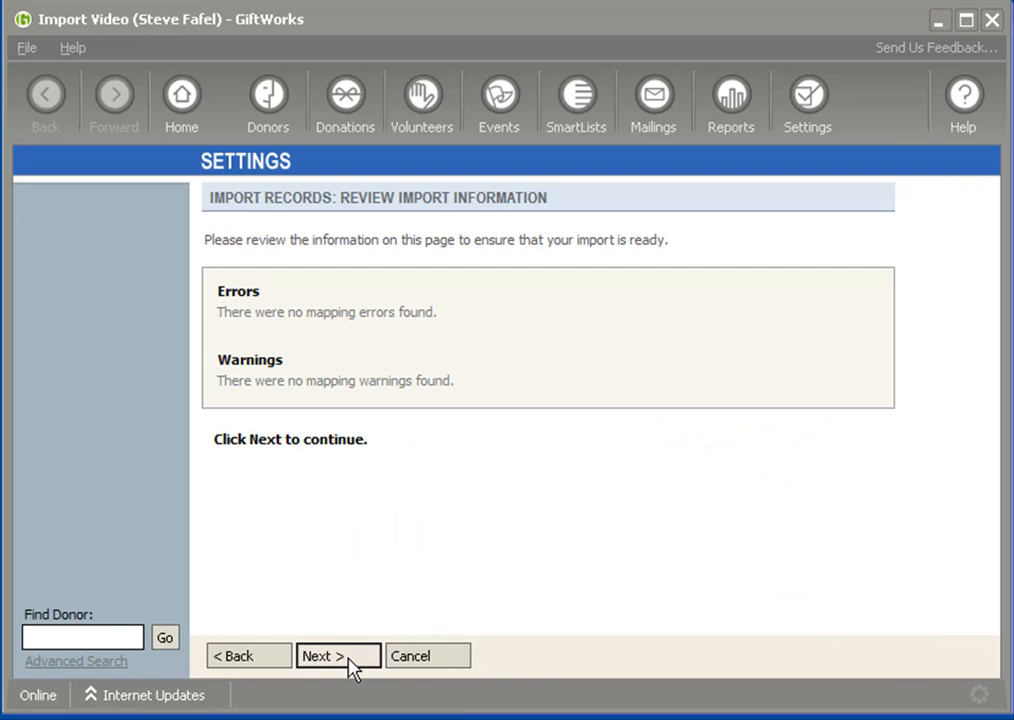
click(344, 662)
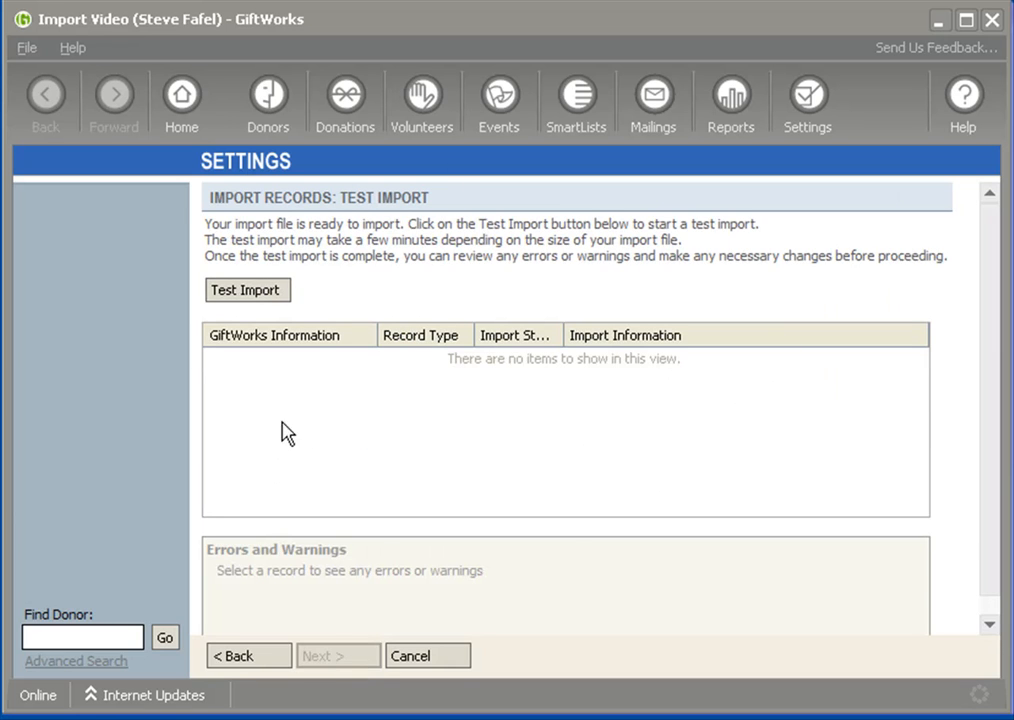
click(250, 301)
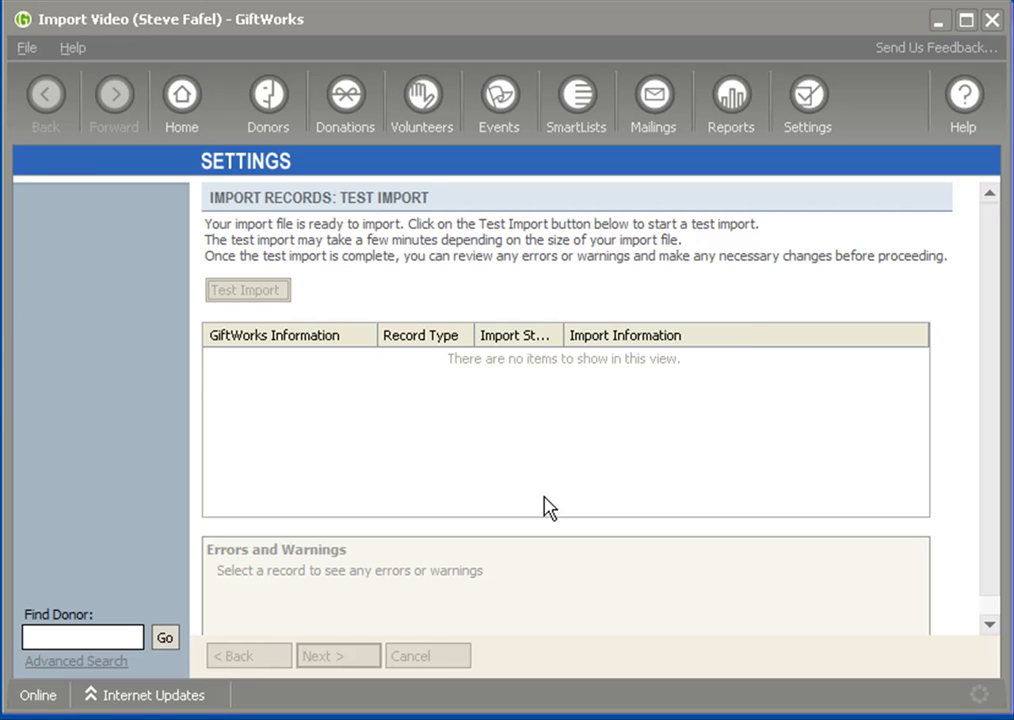
click(645, 450)
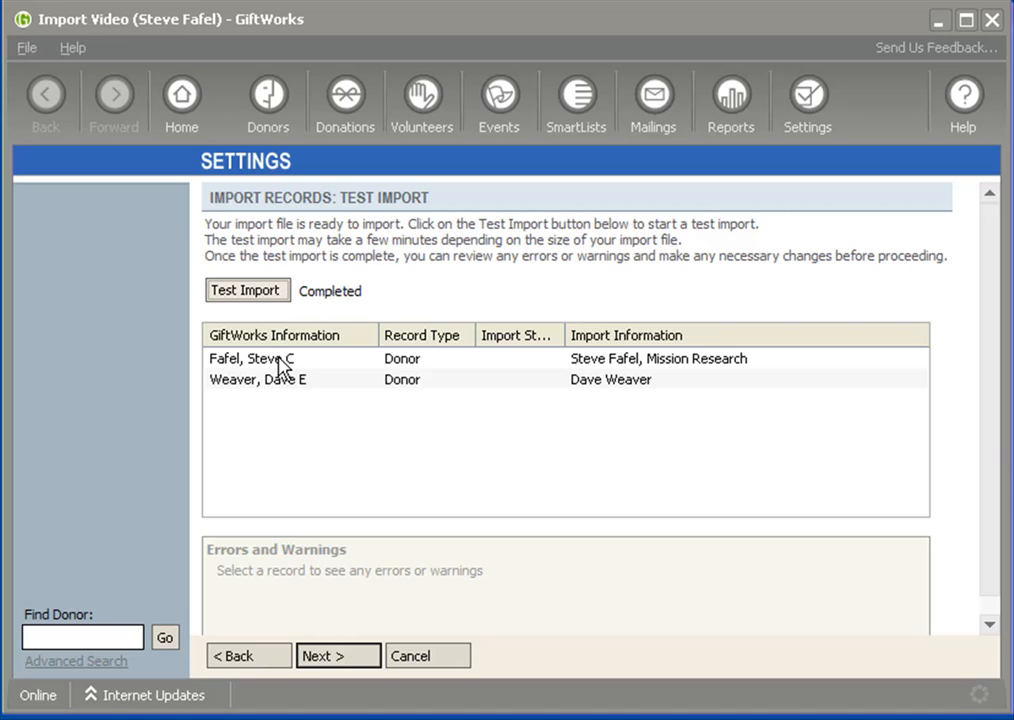
Return to the Creating Donors options and choose to create the donor with an organization profile
click(263, 663)
click(263, 663)
click(263, 663)
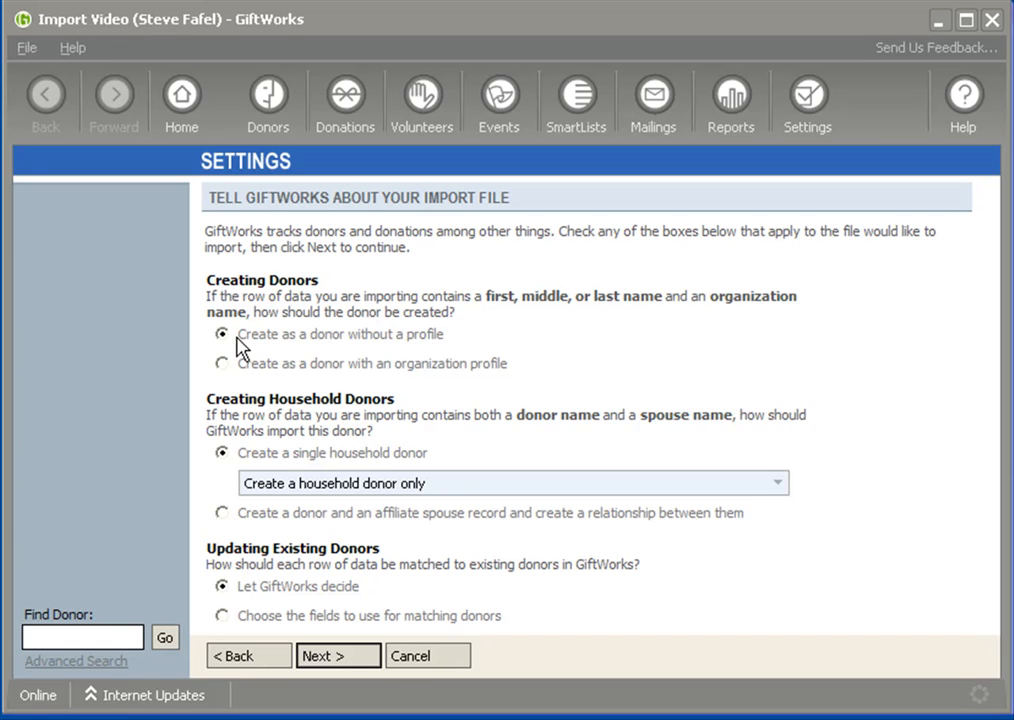
drag(240, 336, 447, 355)
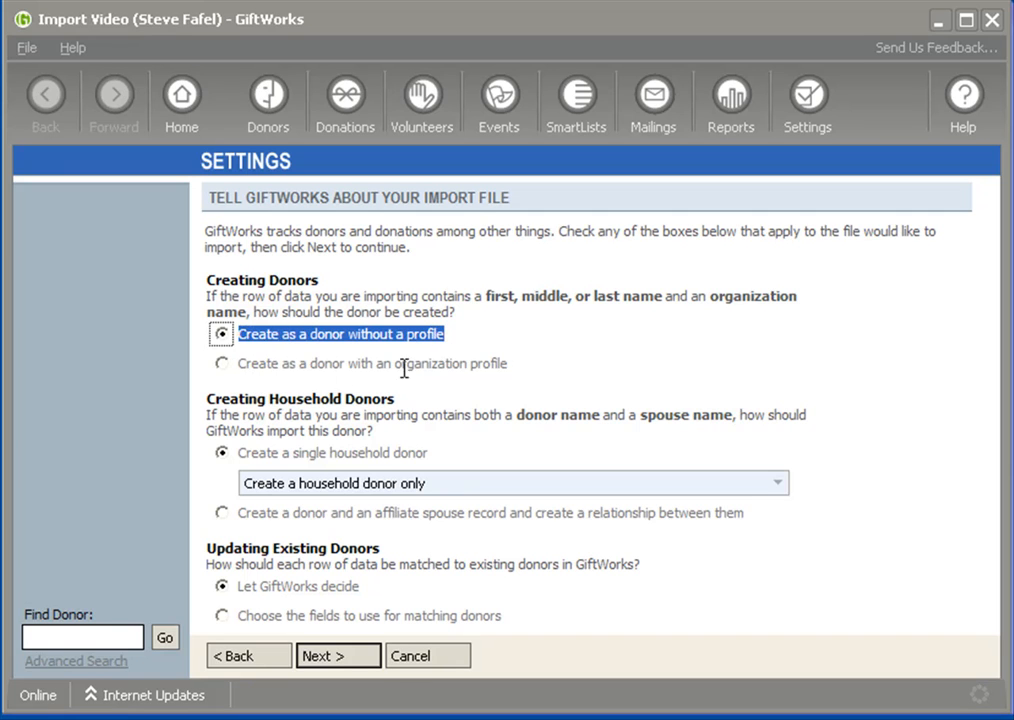
click(222, 366)
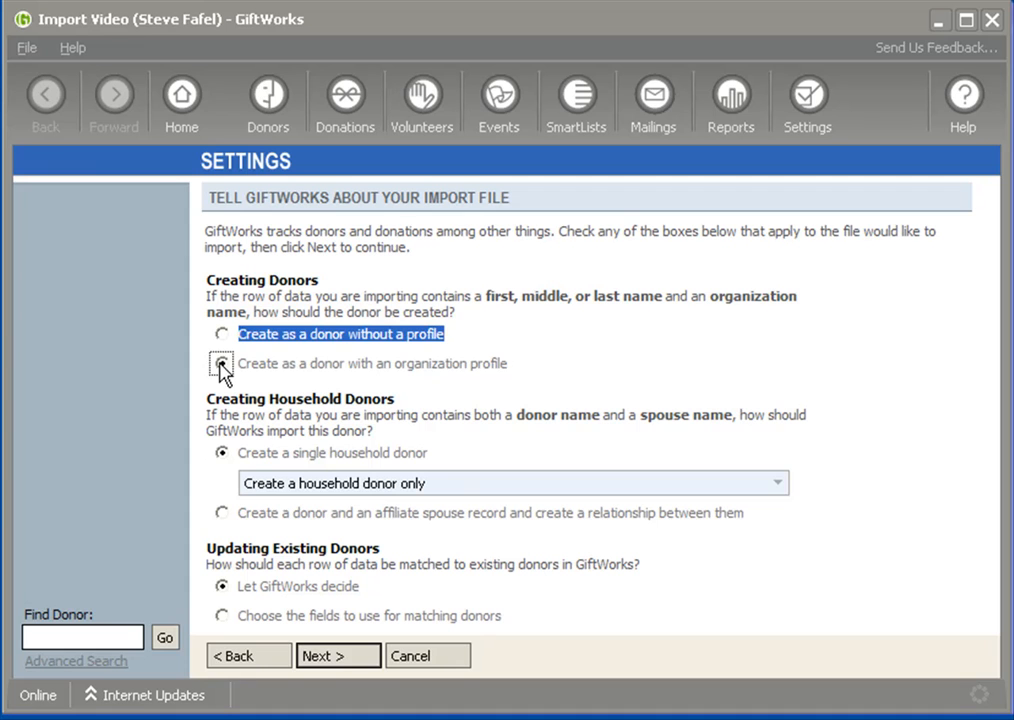
click(283, 359)
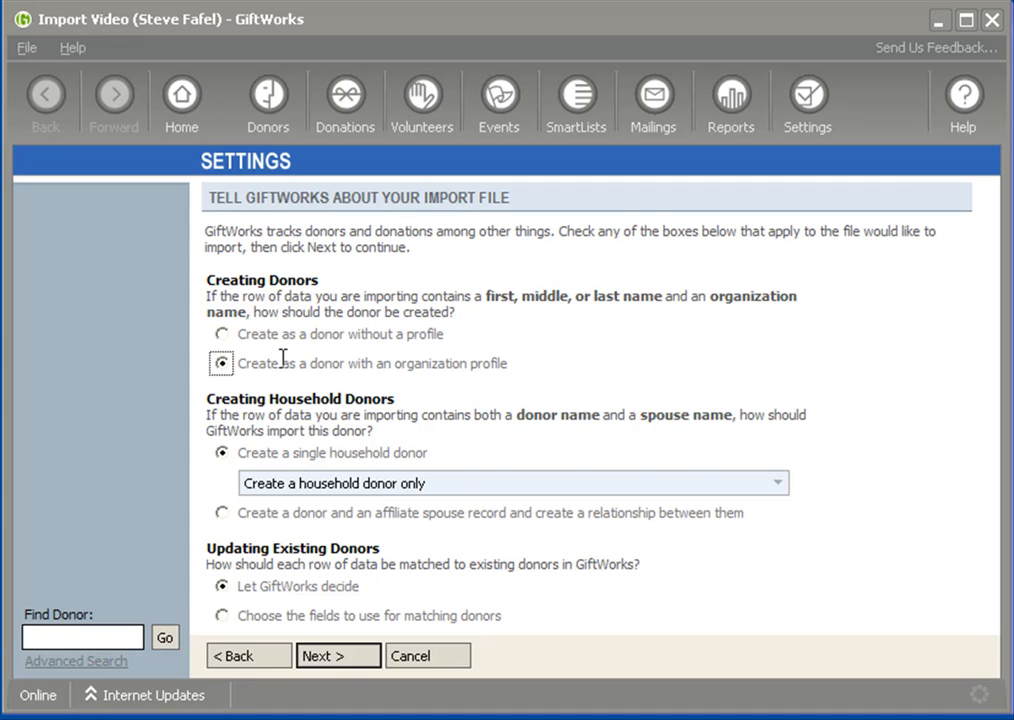
Run a test import with the organization profile option and inspect the Mission Research record for errors and warnings
click(336, 657)
click(336, 658)
click(336, 658)
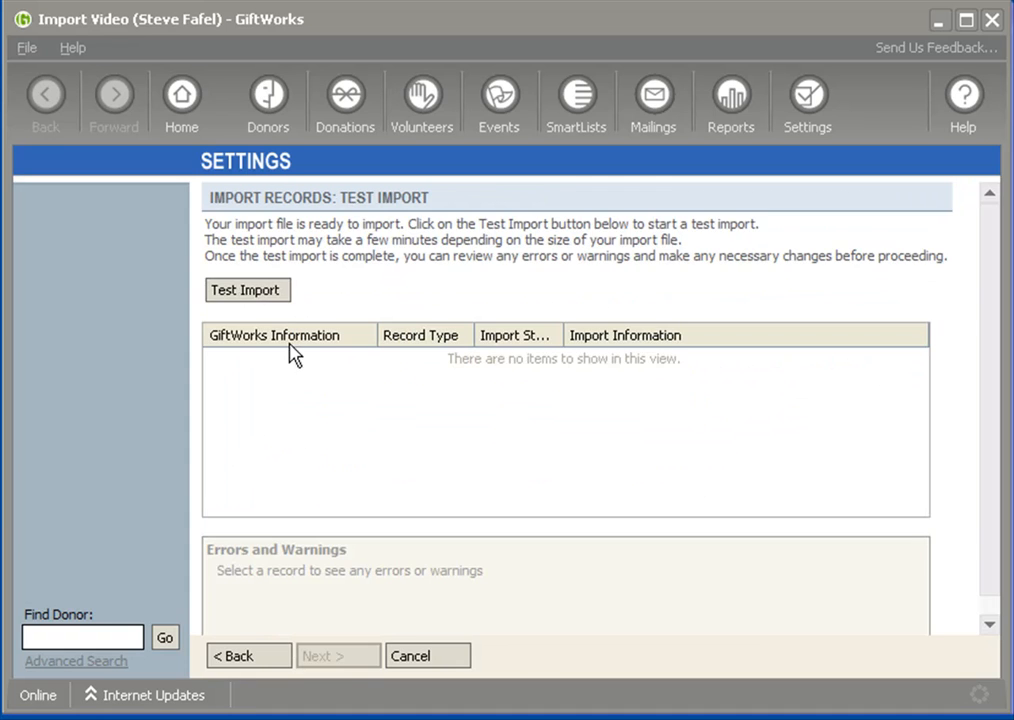
click(251, 296)
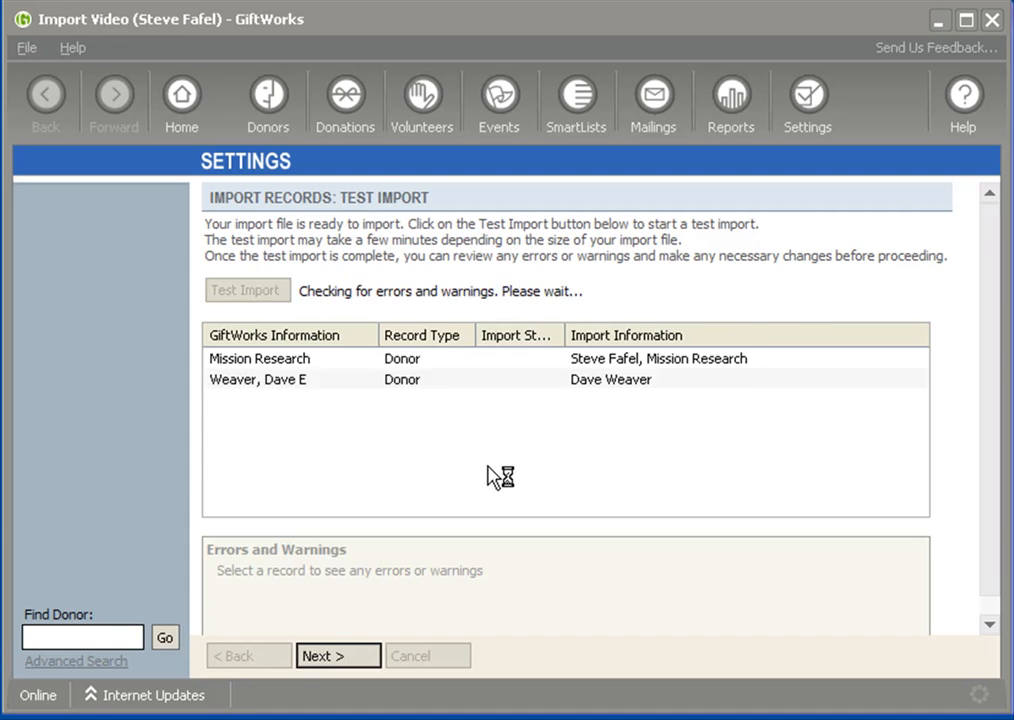
click(643, 449)
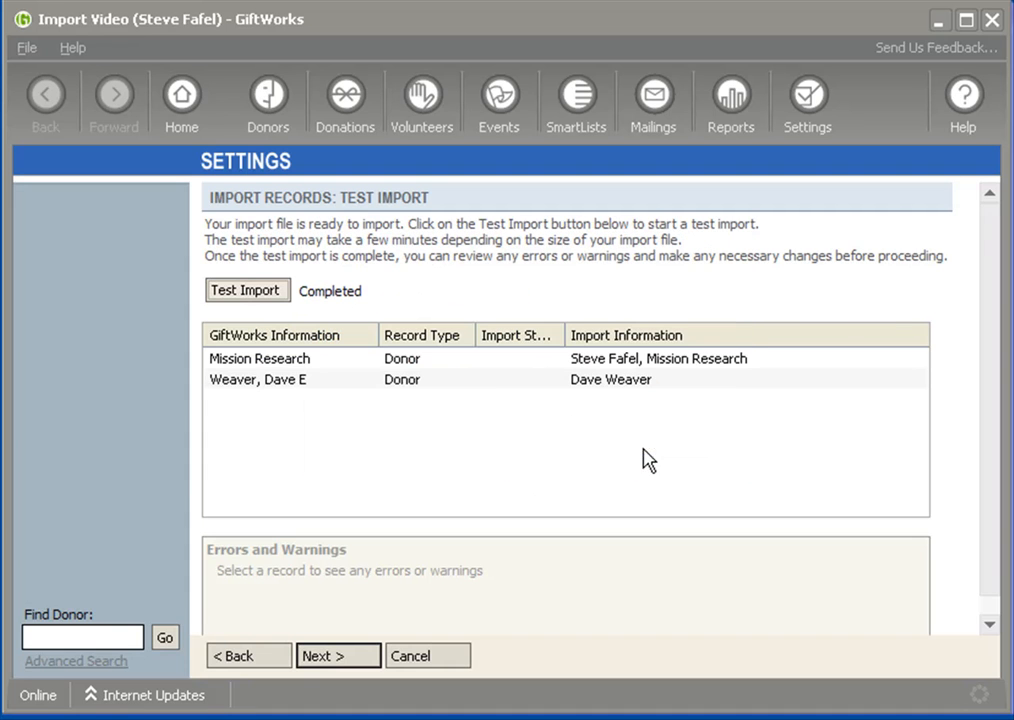
click(236, 362)
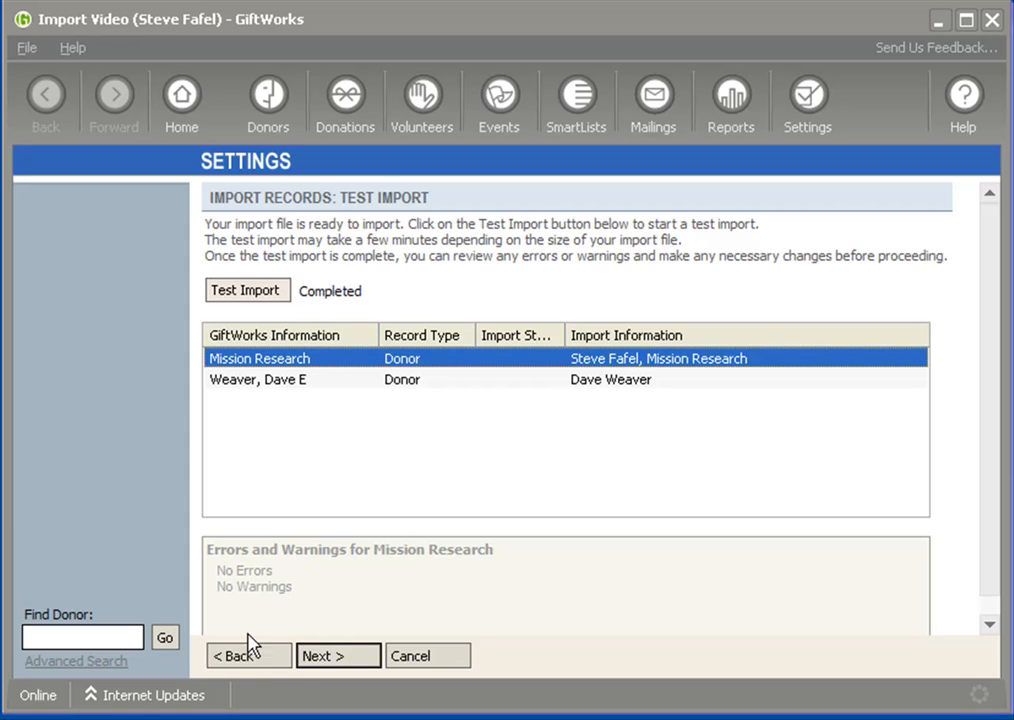
Return to the Creating Donors options and choose to create the donor without a profile
click(265, 660)
click(265, 660)
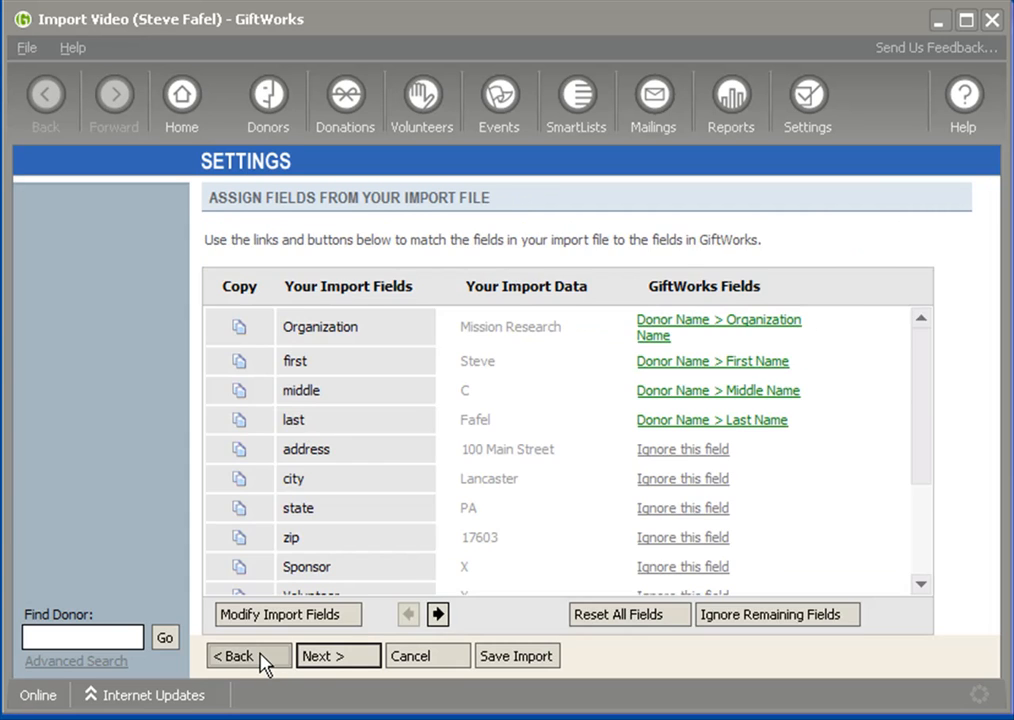
click(266, 661)
click(622, 447)
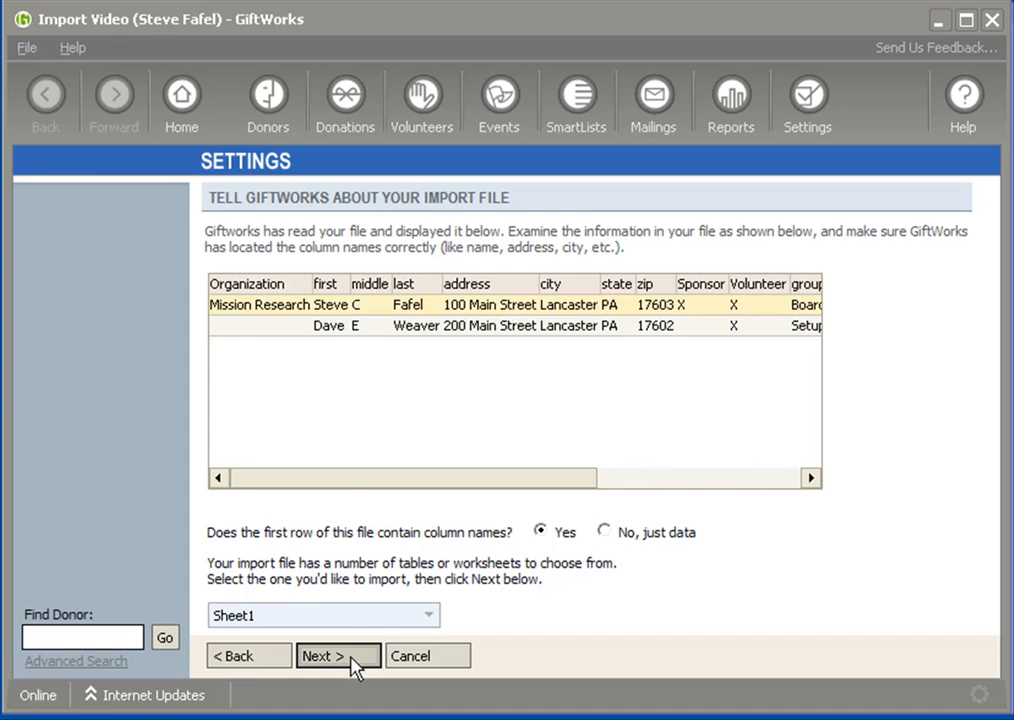
click(344, 655)
click(221, 334)
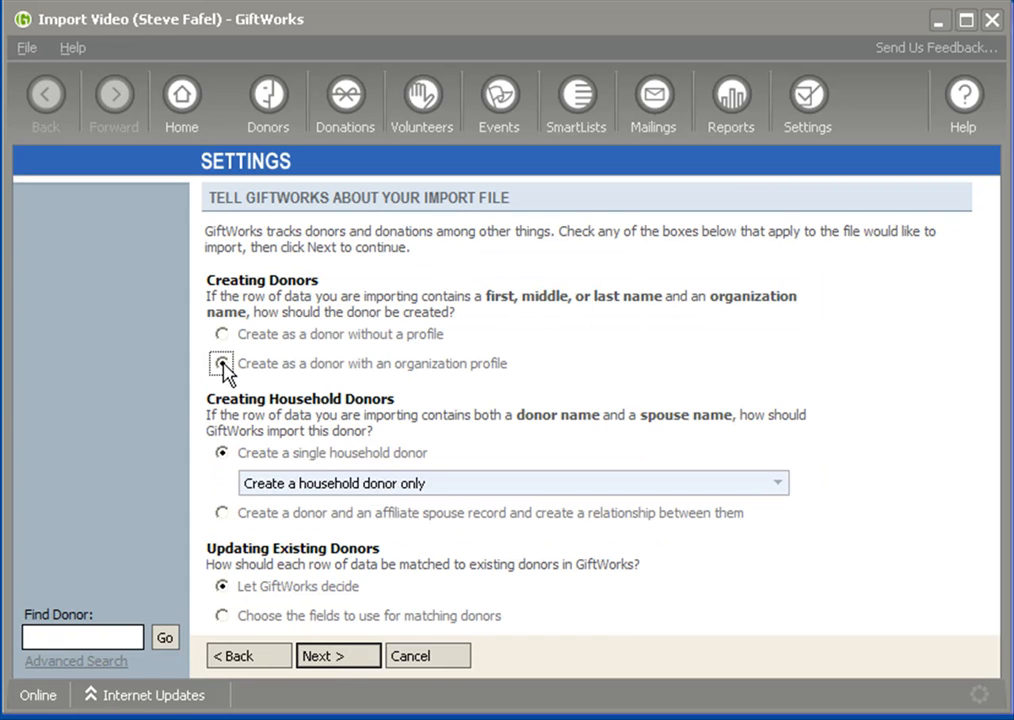
click(222, 336)
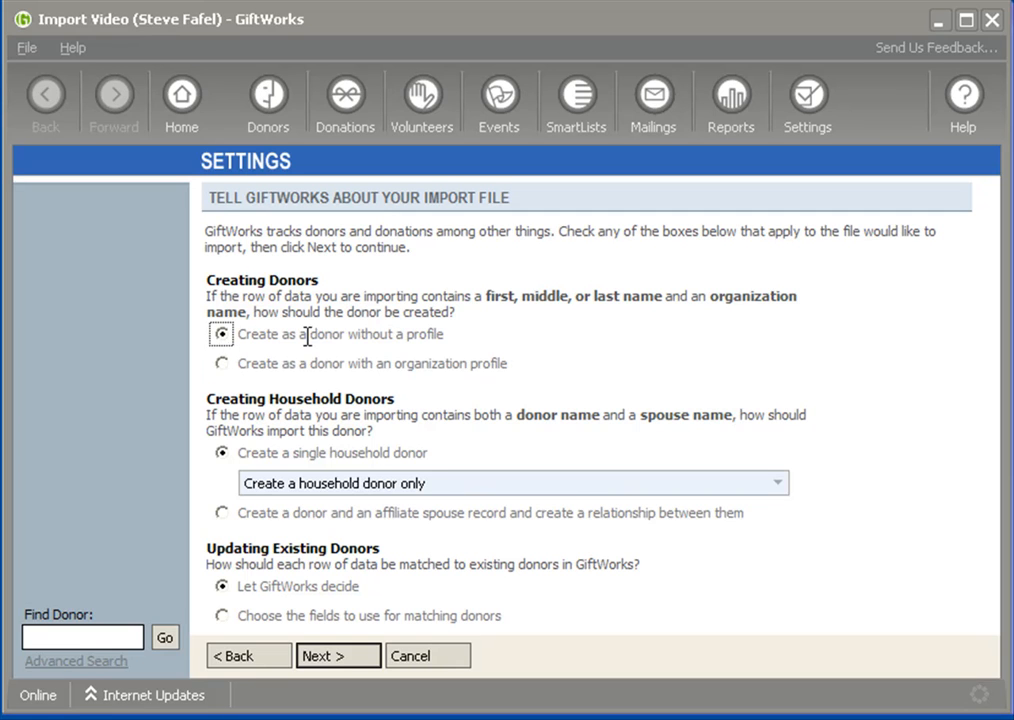
drag(240, 335, 437, 343)
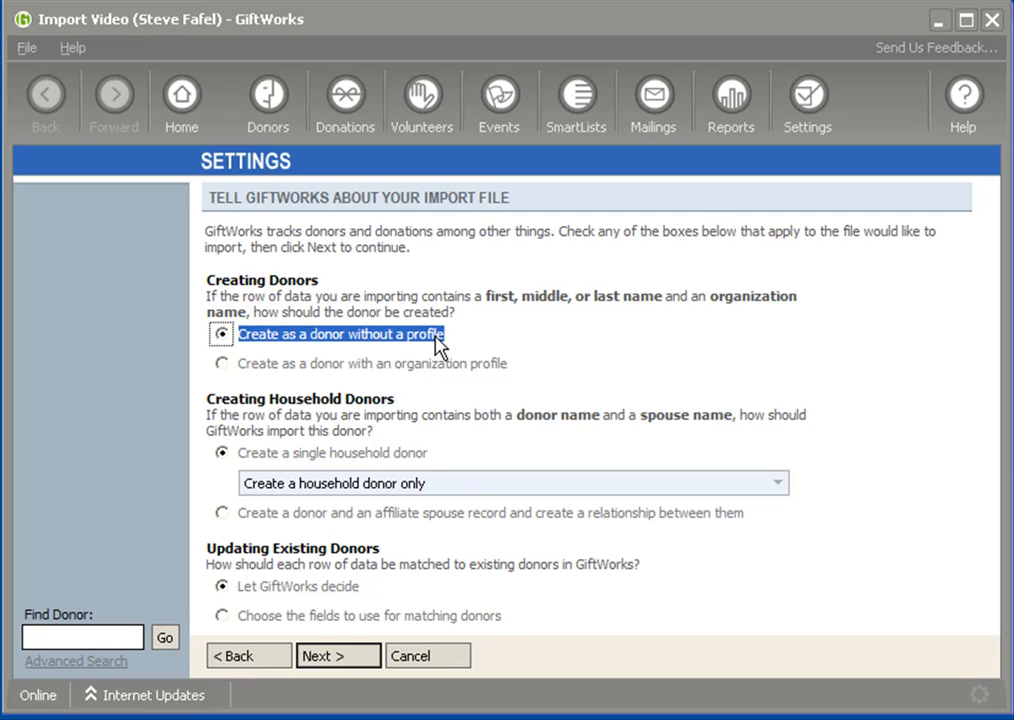
click(242, 334)
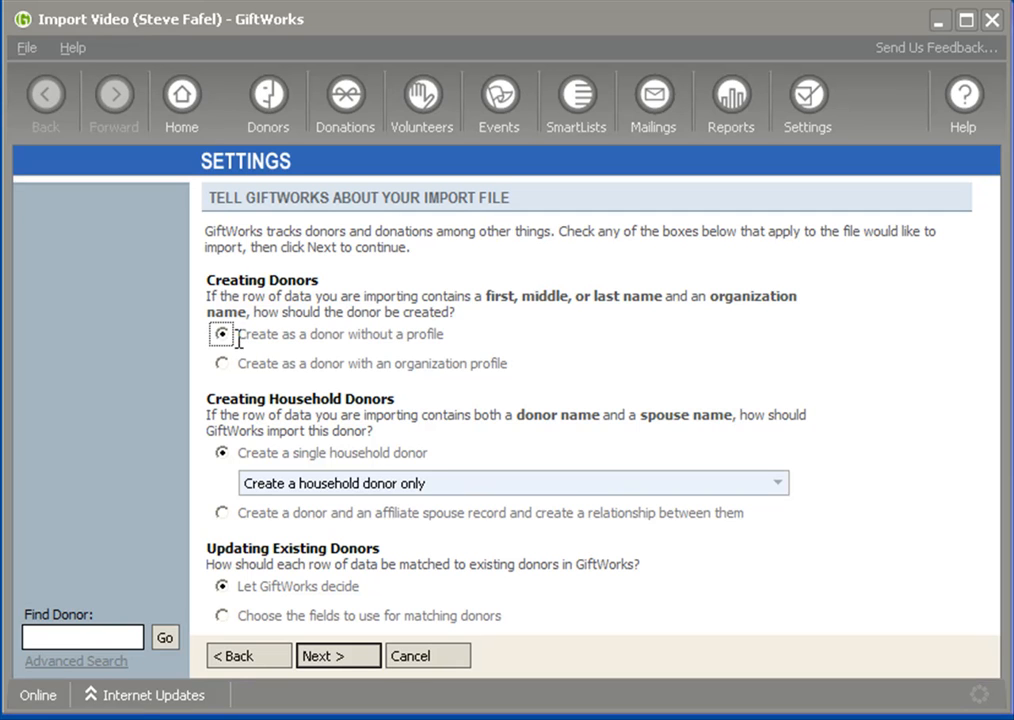
drag(206, 280, 320, 281)
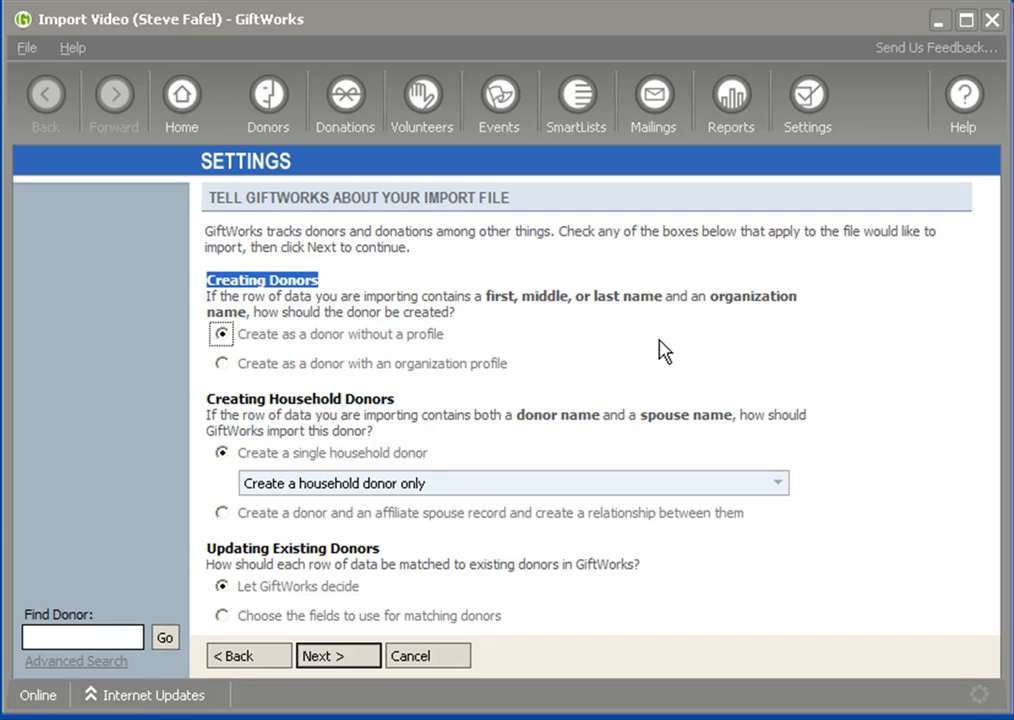
drag(207, 400, 405, 401)
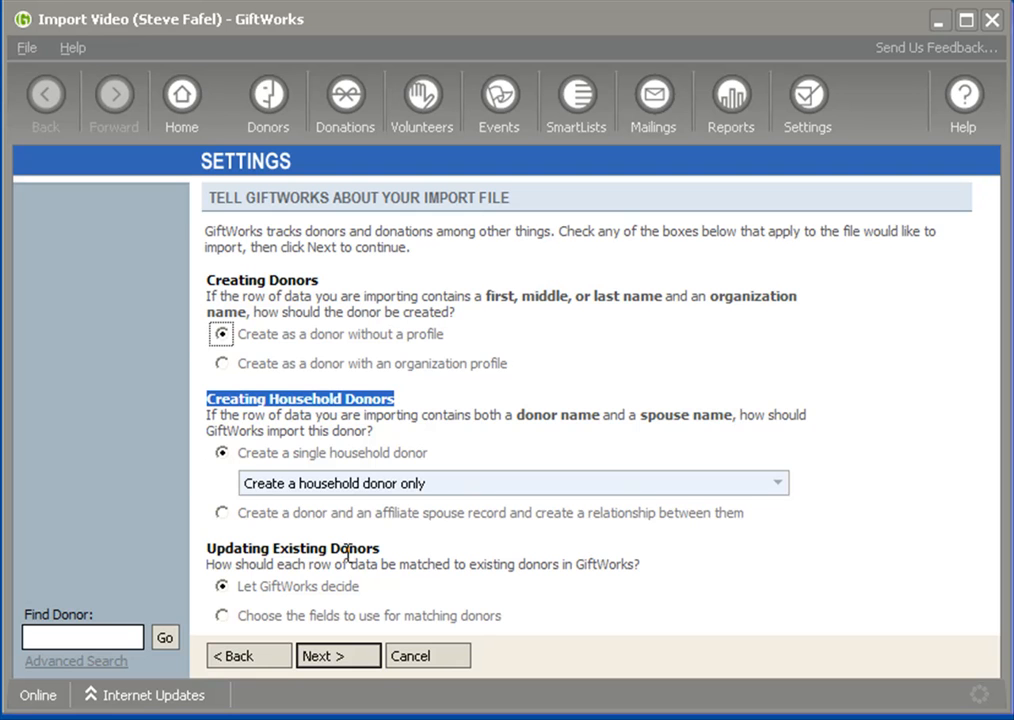
Go back to the file selection, choose ImportHH.xls from the ImportTour folder as the import file and load its data preview
click(240, 661)
click(245, 660)
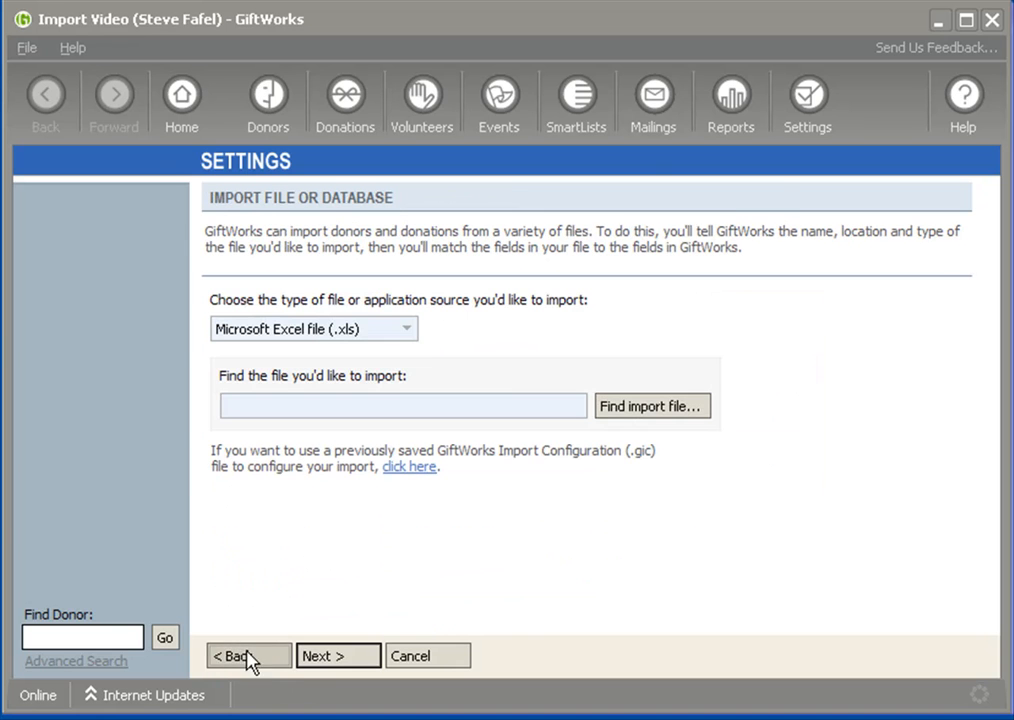
click(640, 411)
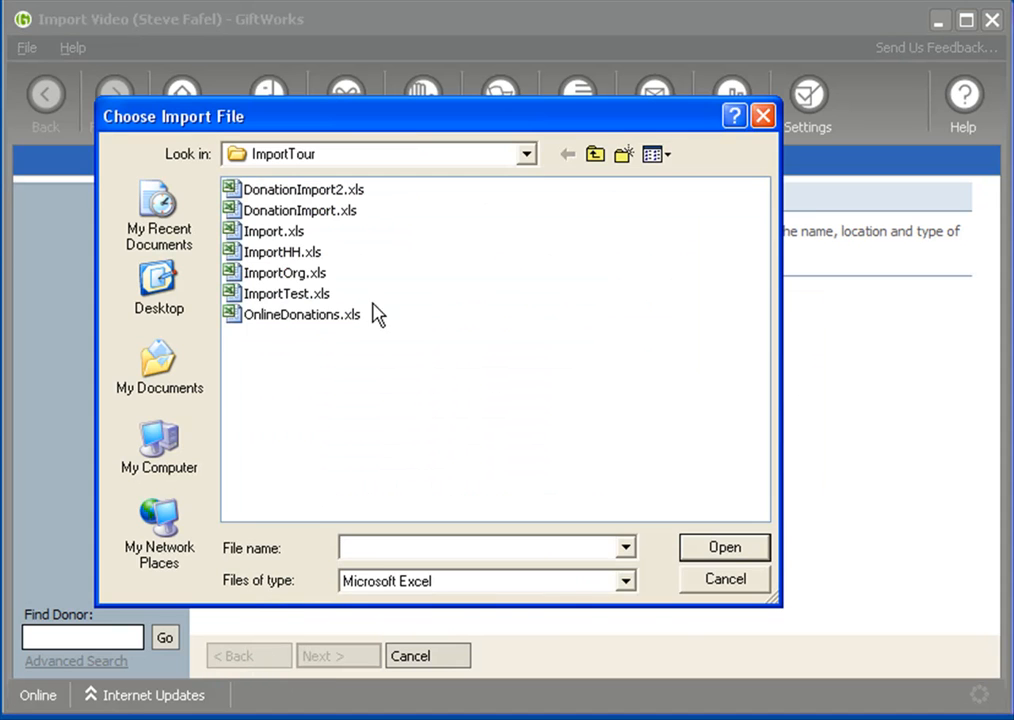
double_click(248, 253)
click(552, 408)
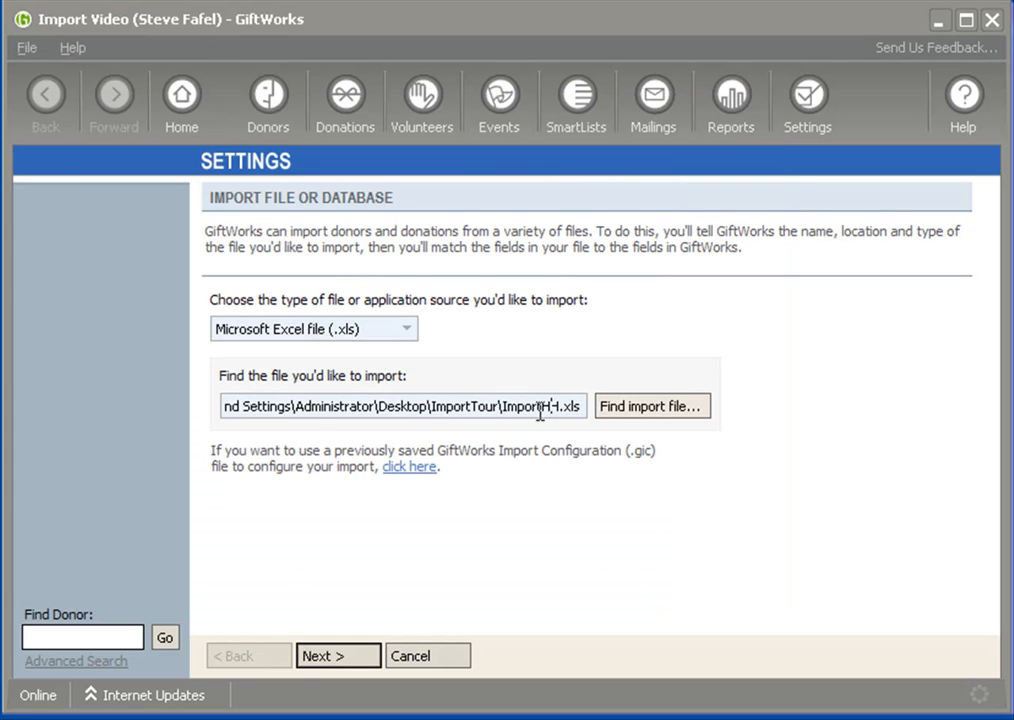
drag(503, 406, 582, 406)
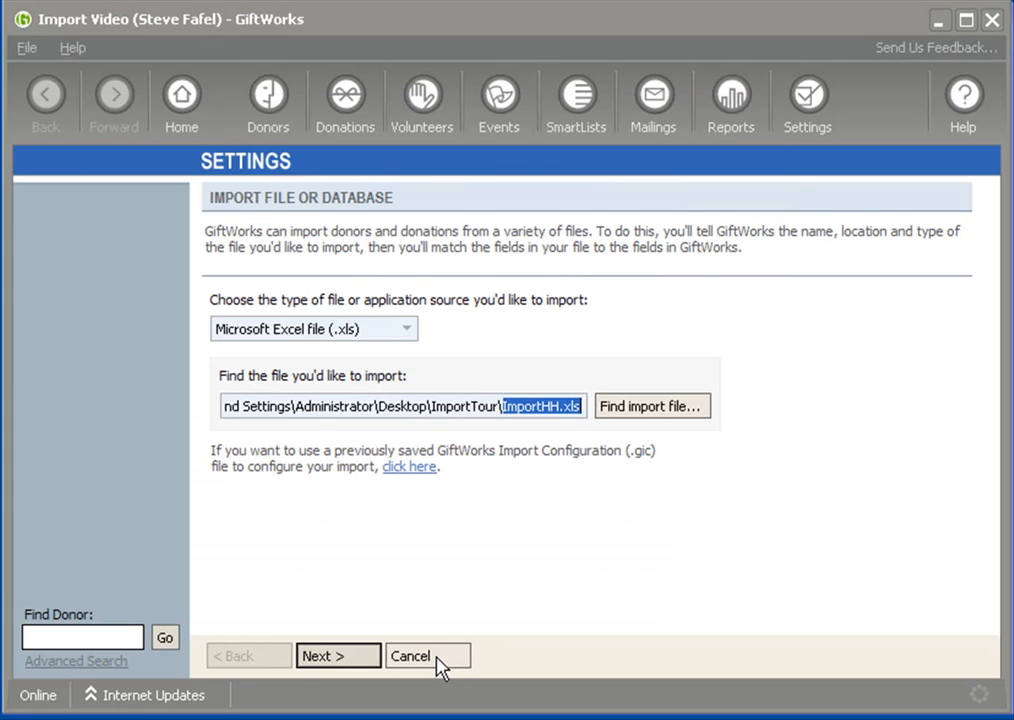
click(358, 665)
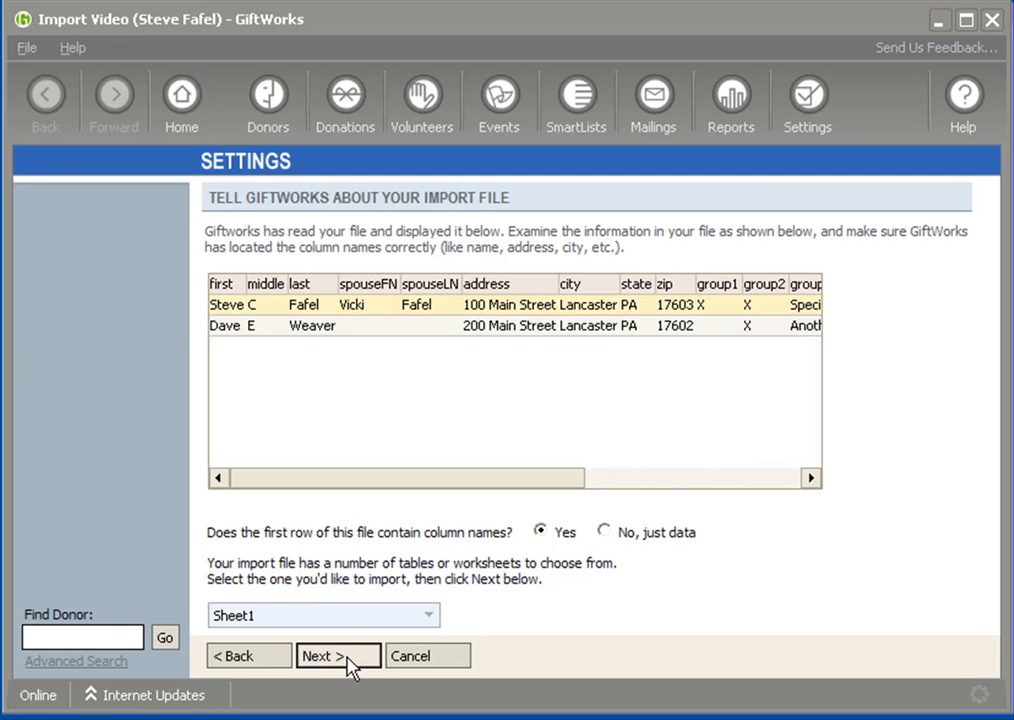
Compare the file's spouse columns with the household options, keep Create a single household donor and continue to field assignment
click(349, 656)
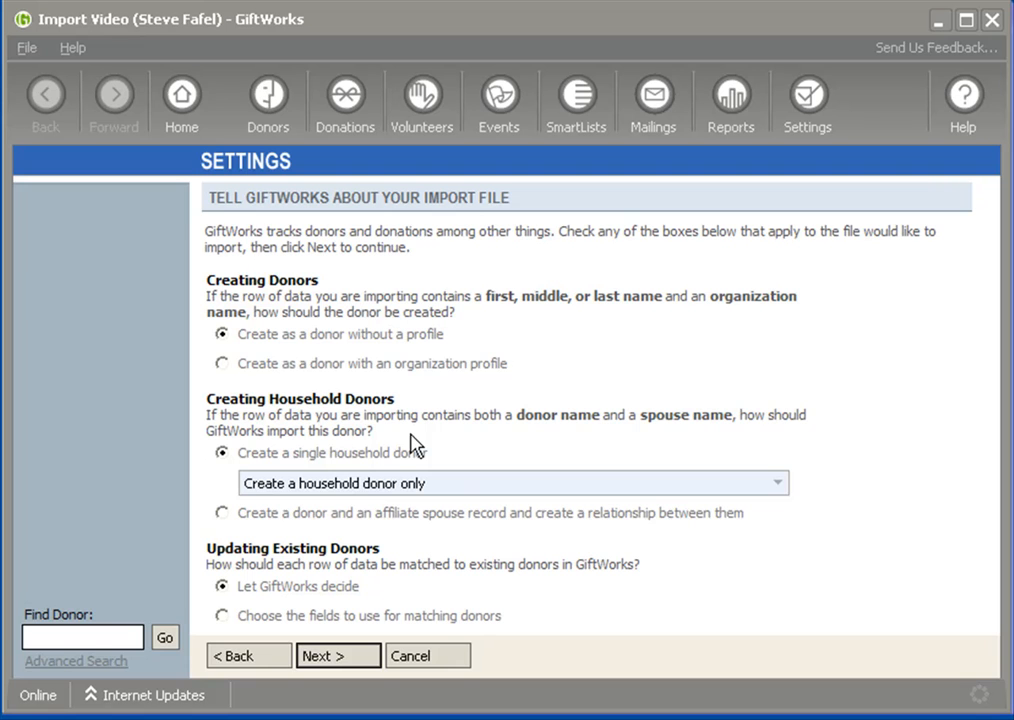
click(254, 658)
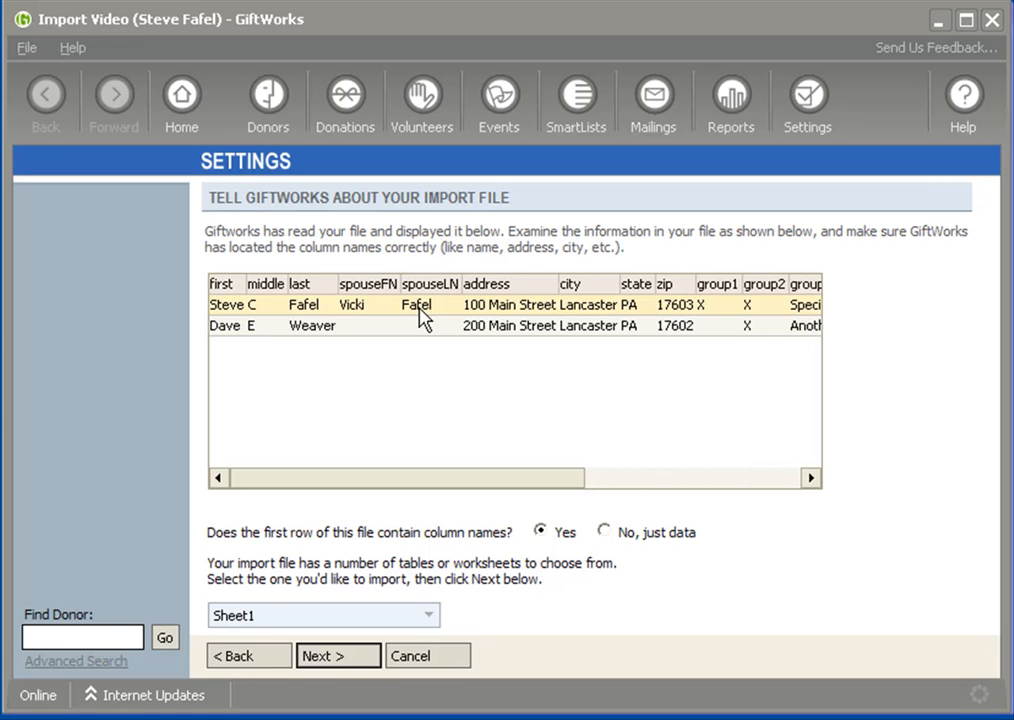
click(355, 657)
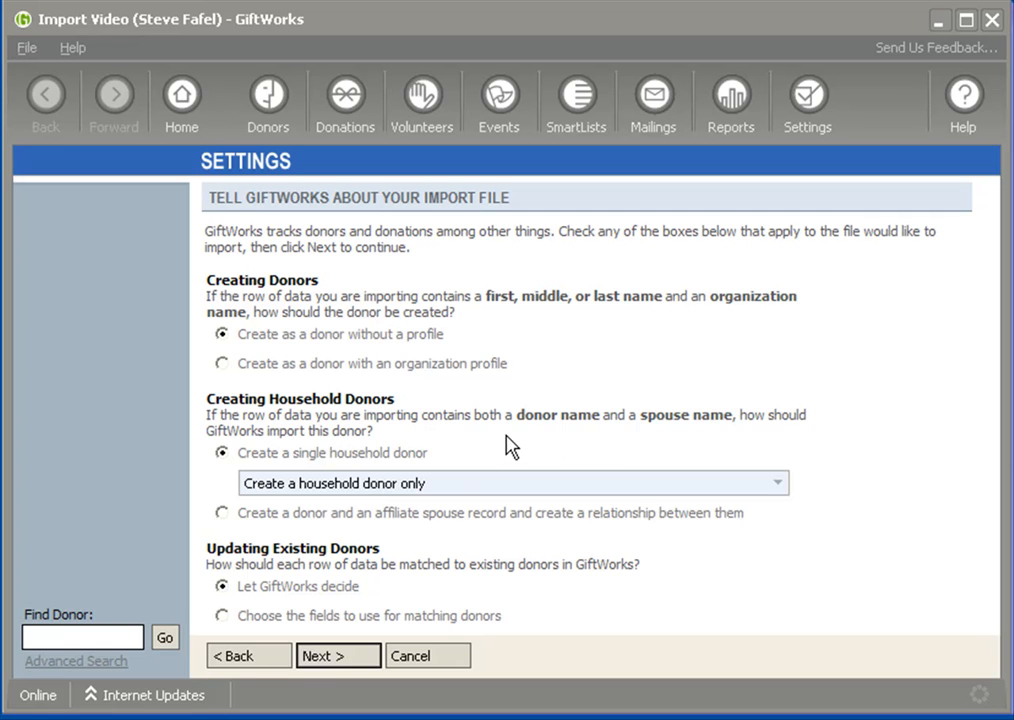
click(265, 659)
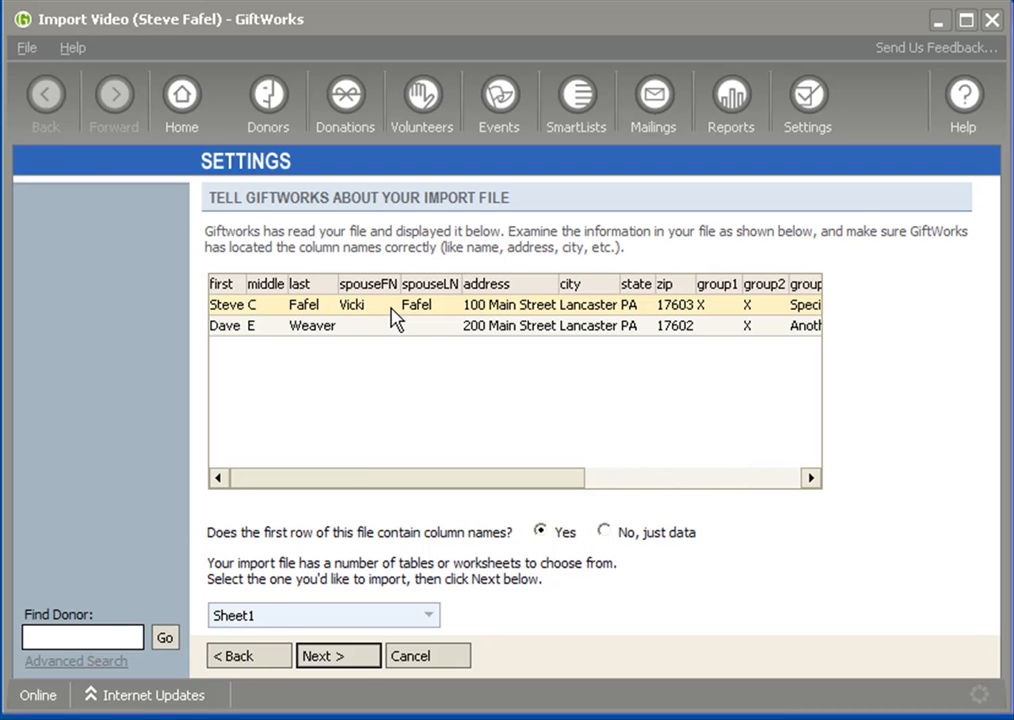
click(344, 662)
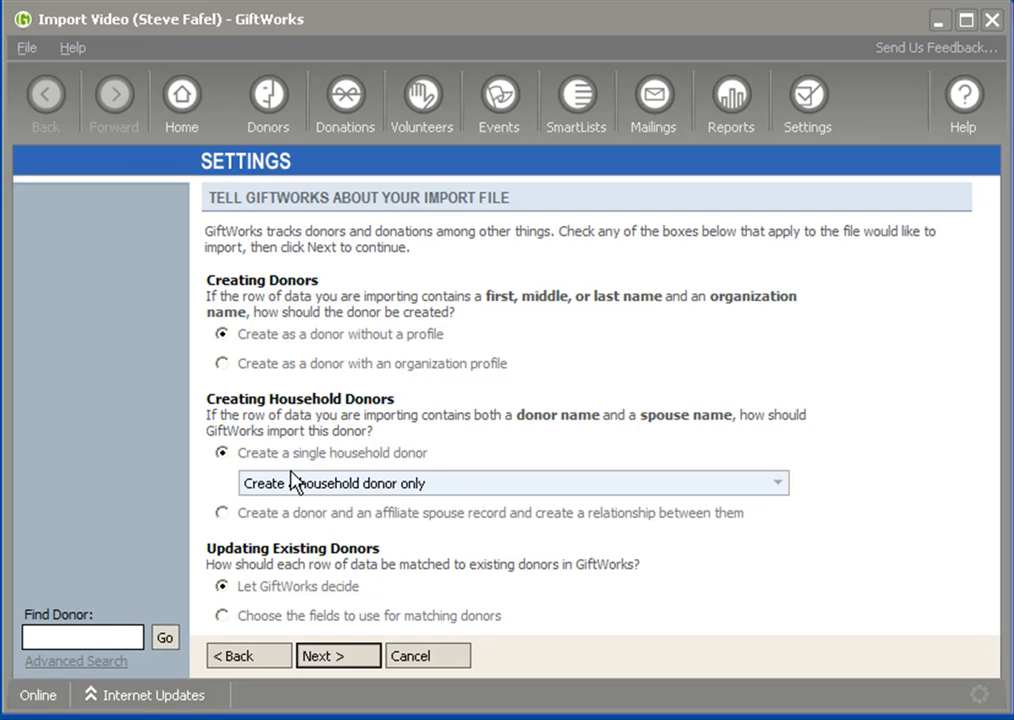
click(222, 453)
click(342, 660)
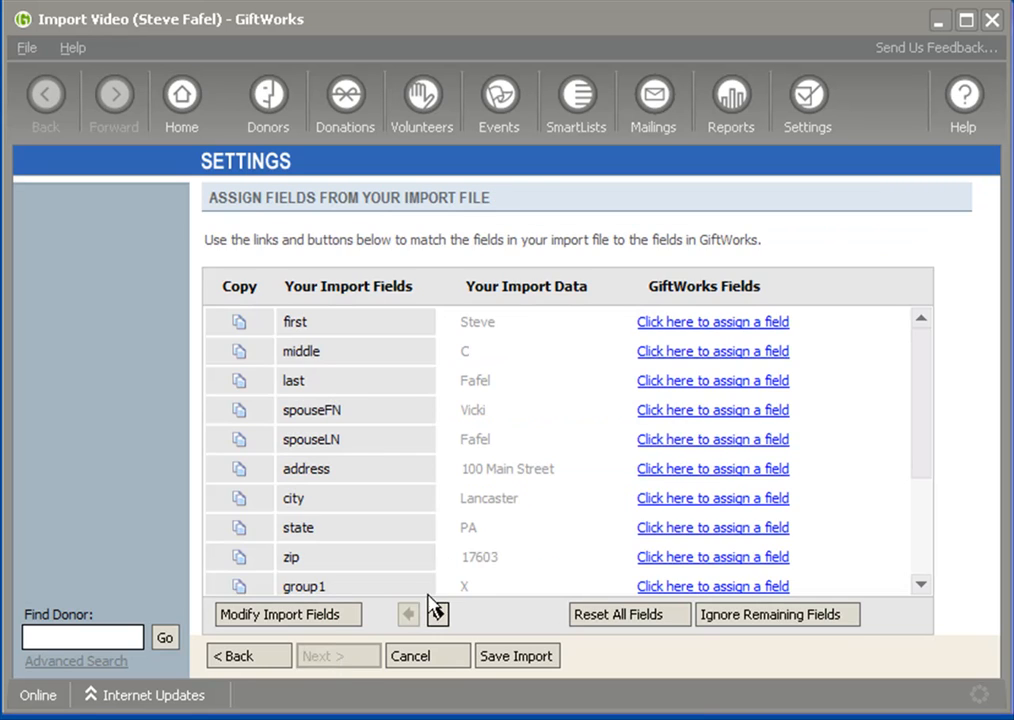
Assign the first, middle and last import fields to Donor Name's First Name, Middle Name and Last Name
click(705, 323)
mouse_move(767, 379)
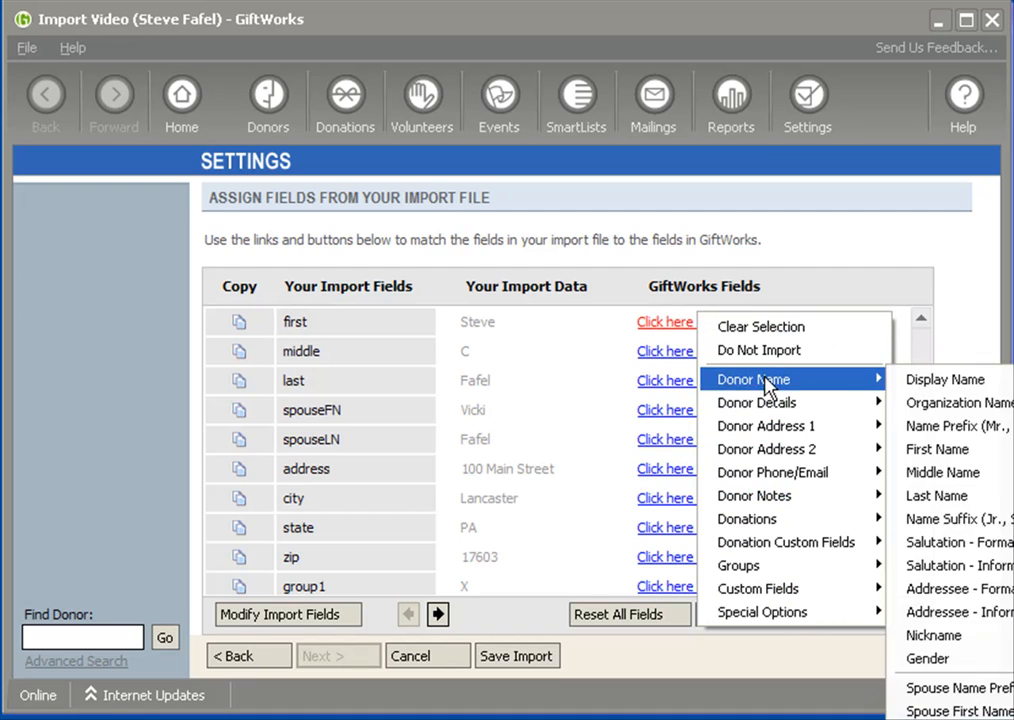
click(933, 452)
click(666, 352)
mouse_move(740, 409)
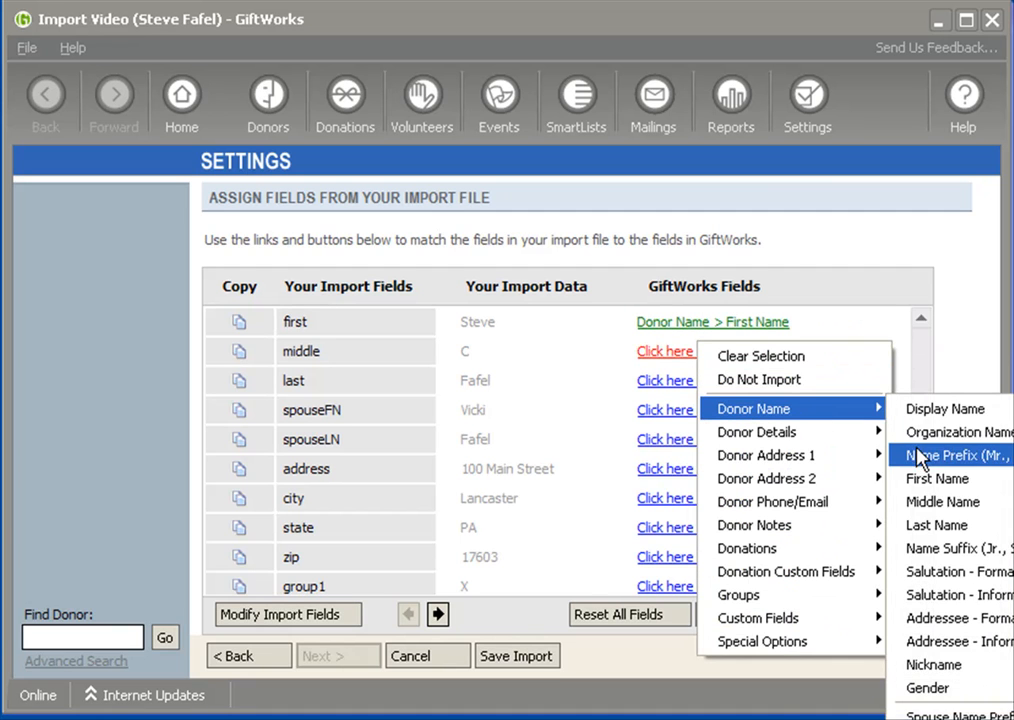
click(926, 503)
click(706, 392)
mouse_move(780, 445)
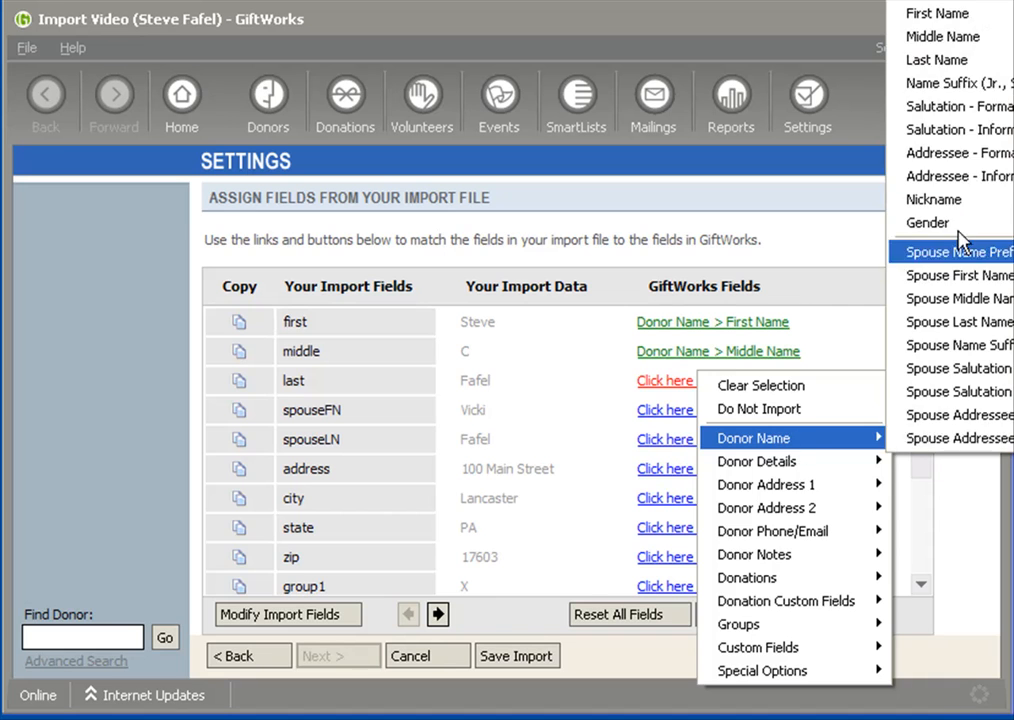
click(955, 66)
Assign the spouseFN and spouseLN import fields to Donor Name's Spouse First Name and Spouse Last Name
click(689, 420)
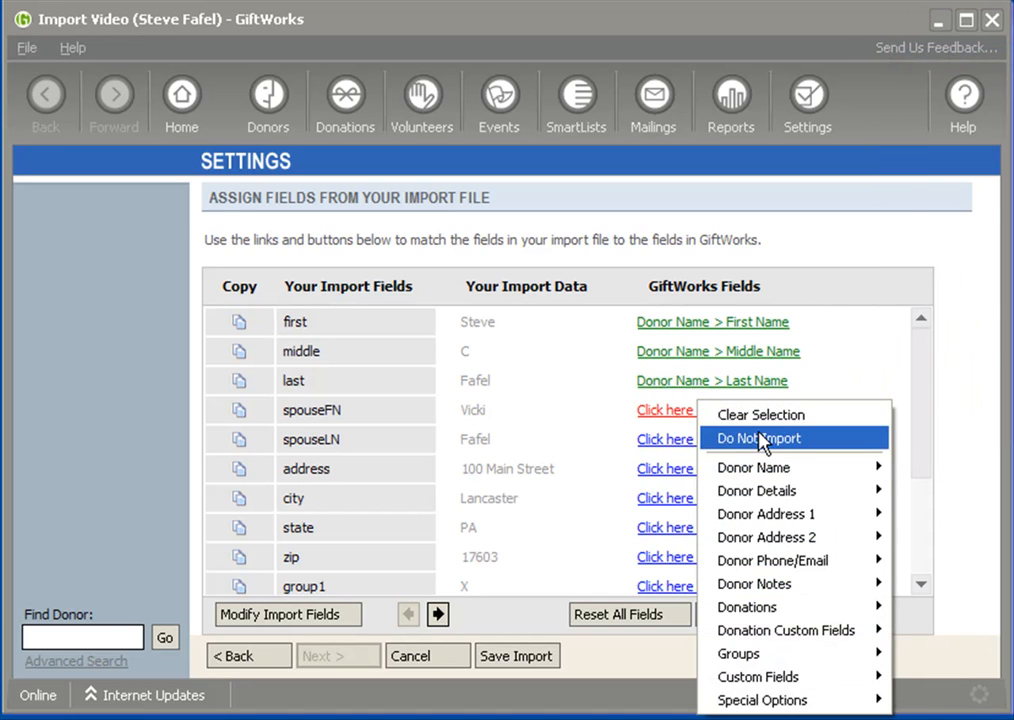
mouse_move(803, 468)
click(925, 304)
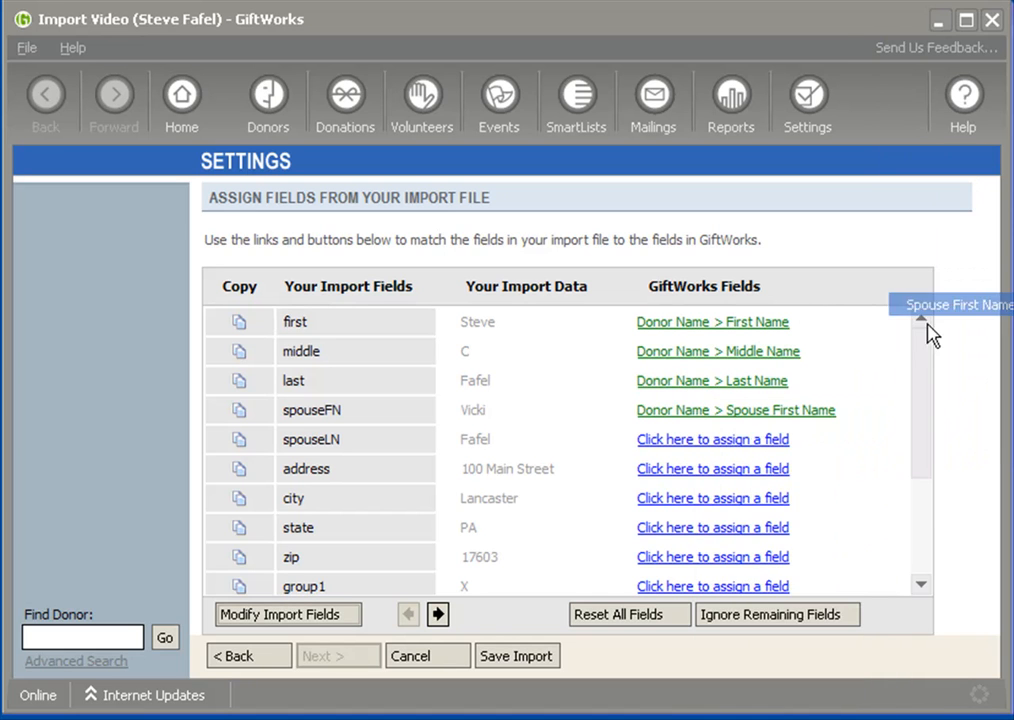
click(700, 441)
mouse_move(722, 497)
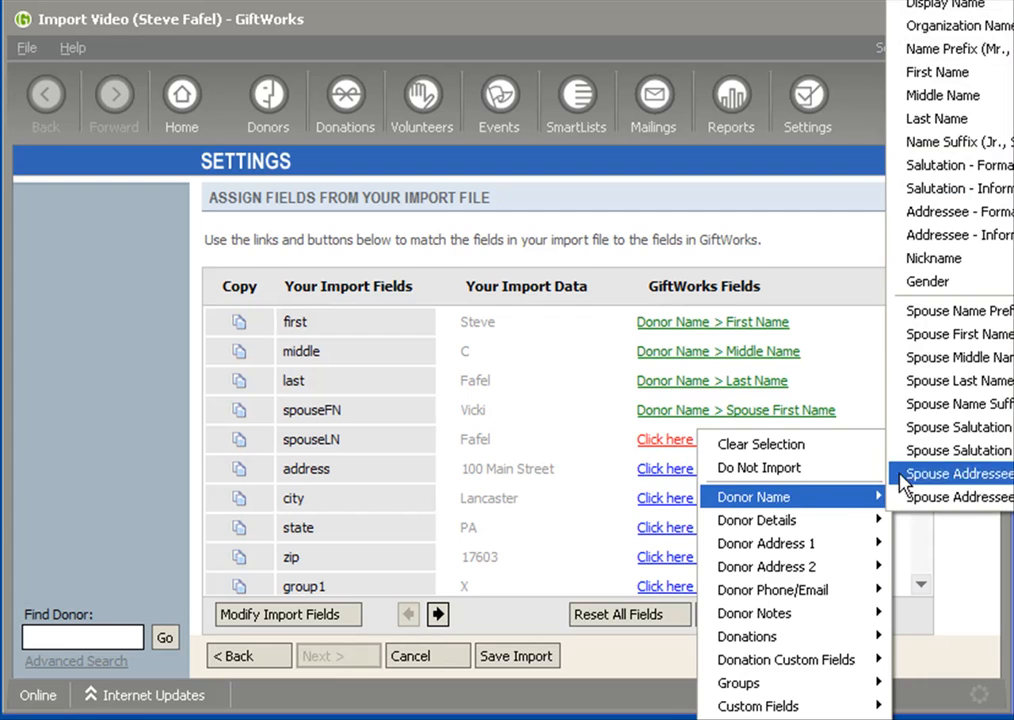
click(912, 380)
Ignore all remaining import fields and proceed through the import review to the test import page
click(781, 614)
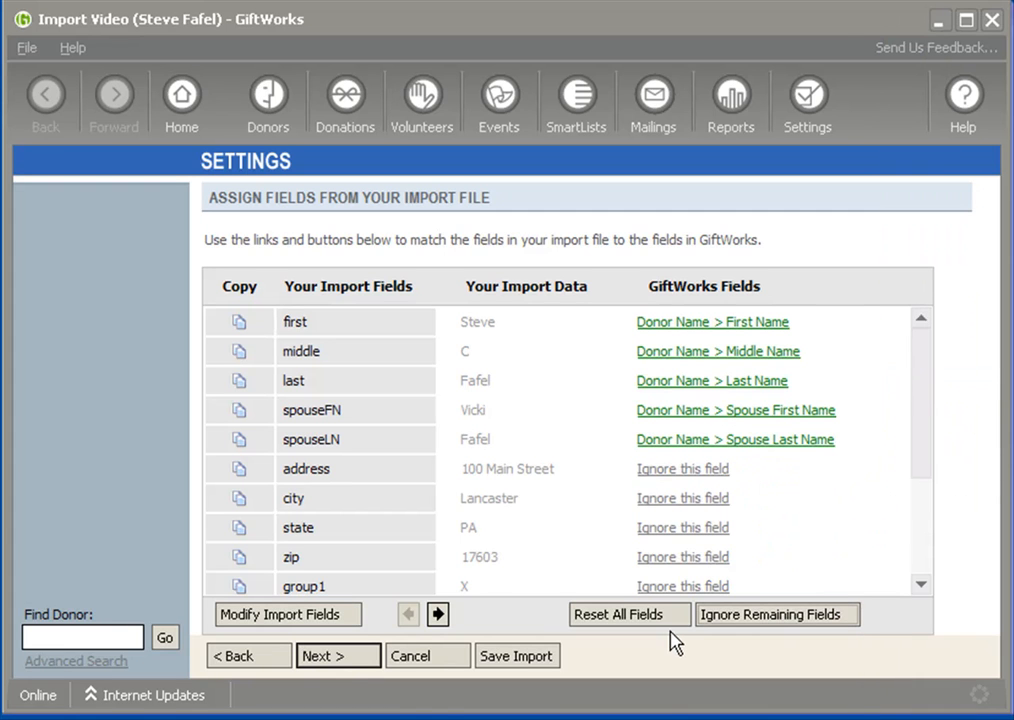
click(339, 664)
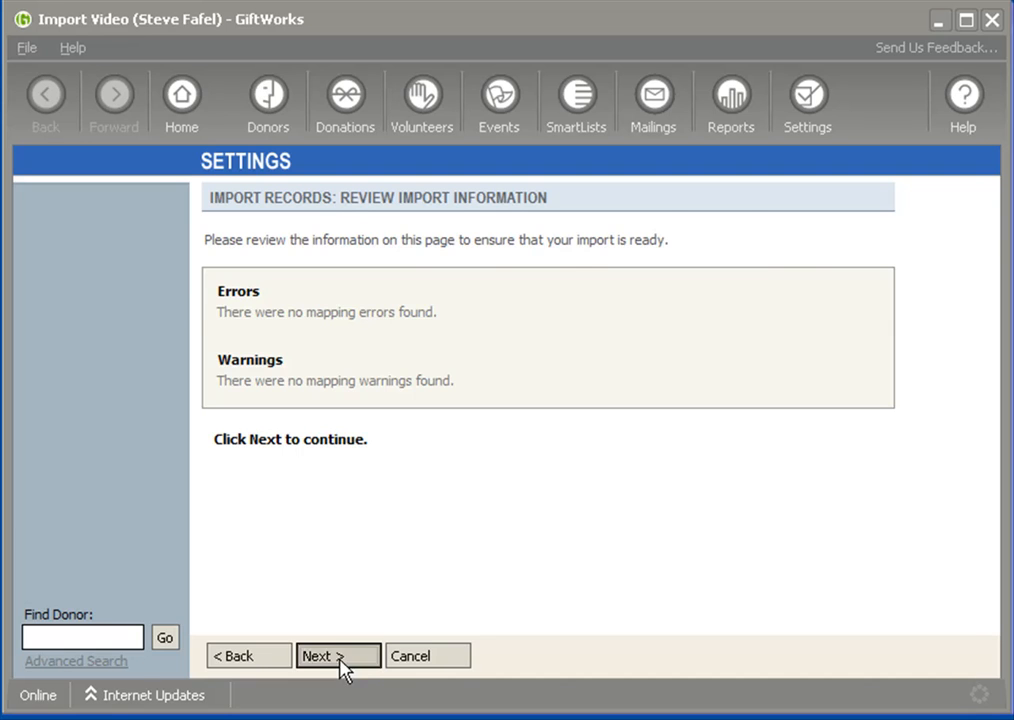
click(340, 660)
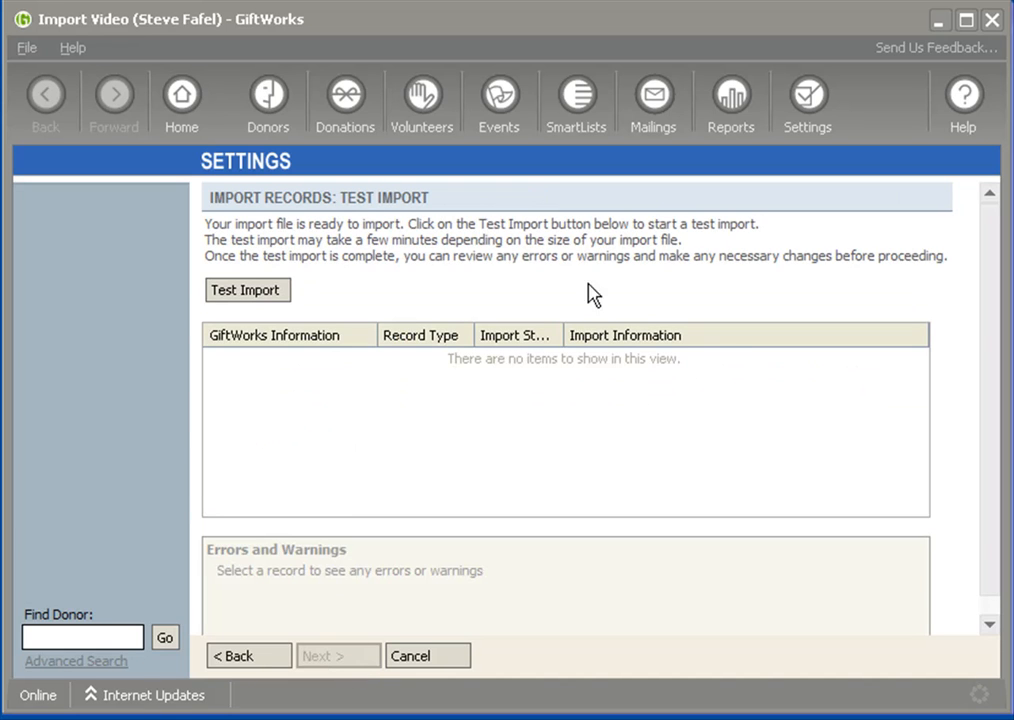
Run a test import of the household file and inspect the household donor record for errors and warnings
click(255, 295)
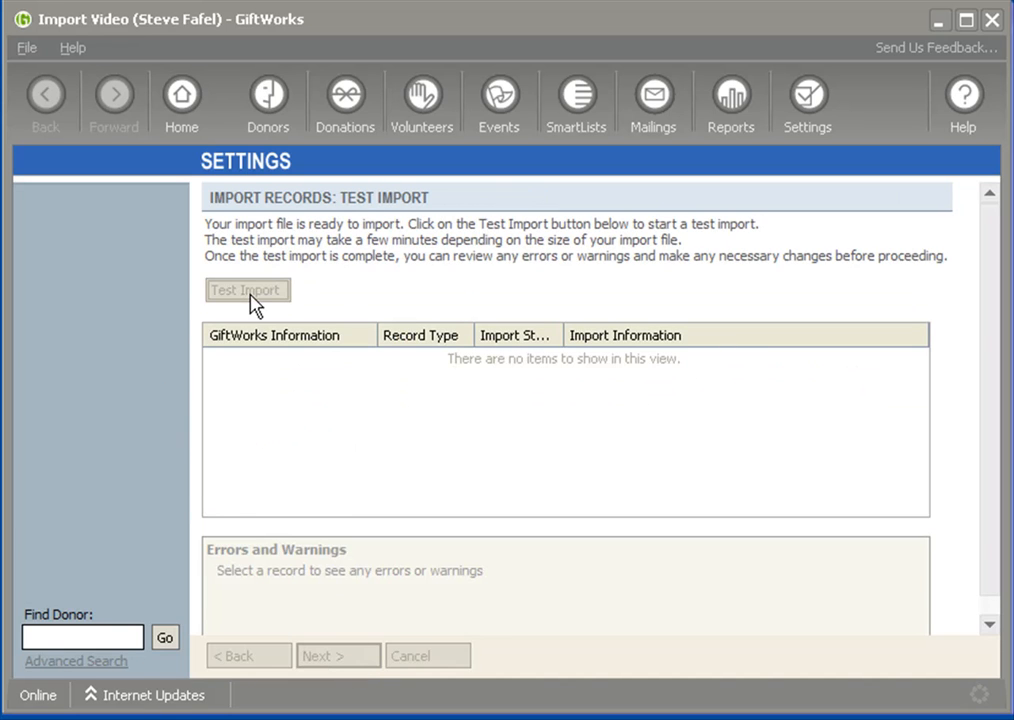
click(658, 450)
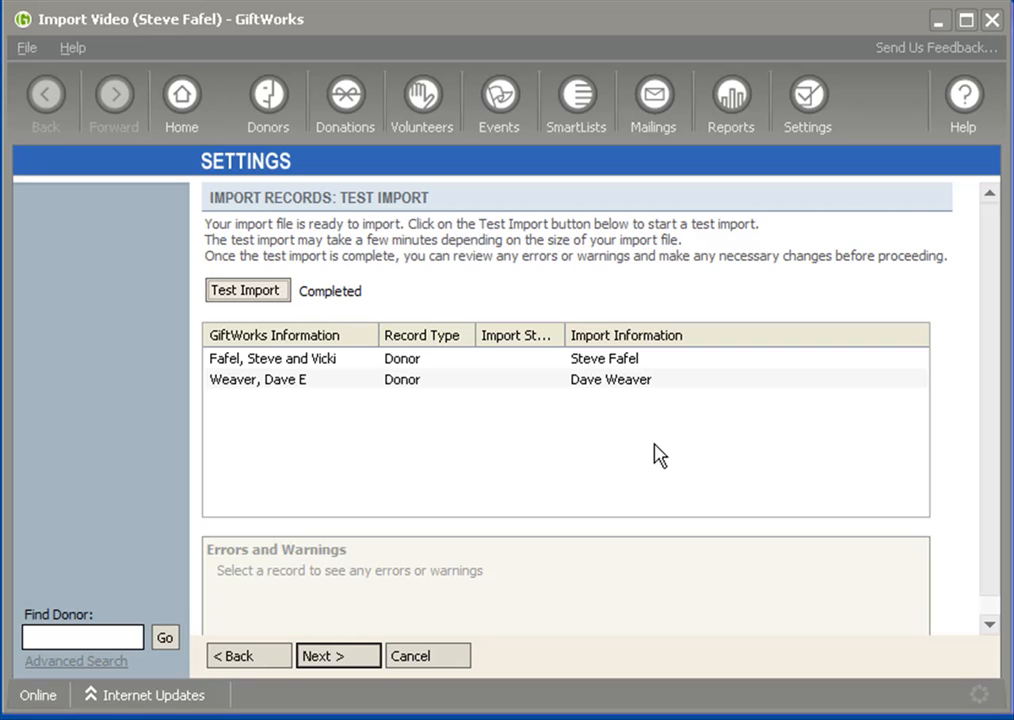
click(220, 362)
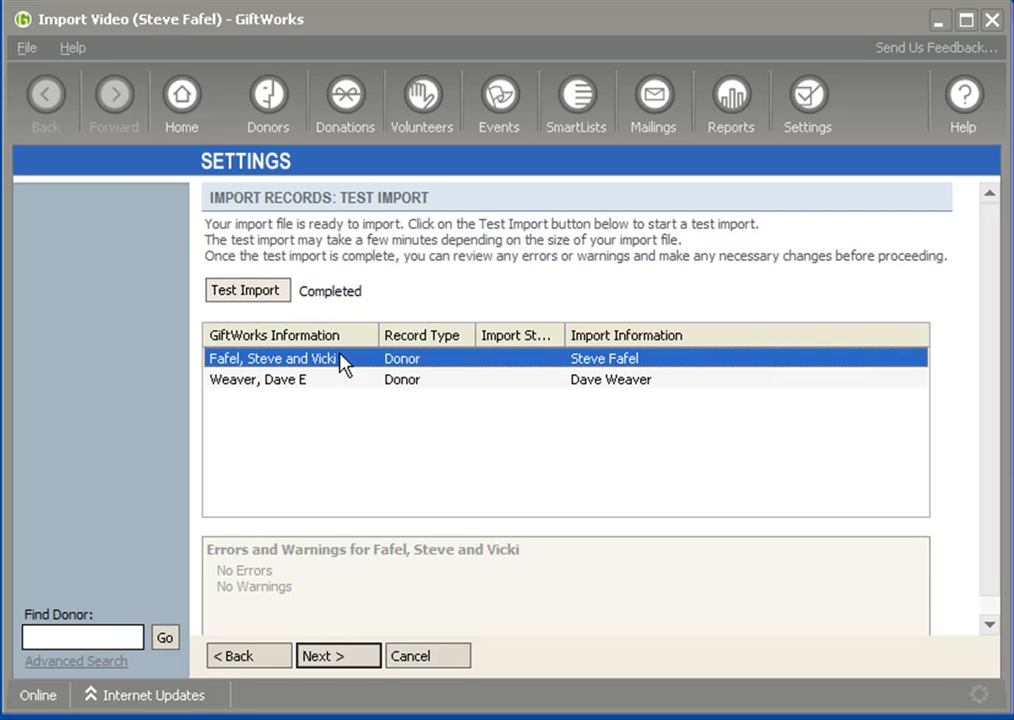
Return to the import file options and choose to create a donor and an affiliate spouse record with a relationship between them
click(260, 660)
click(262, 662)
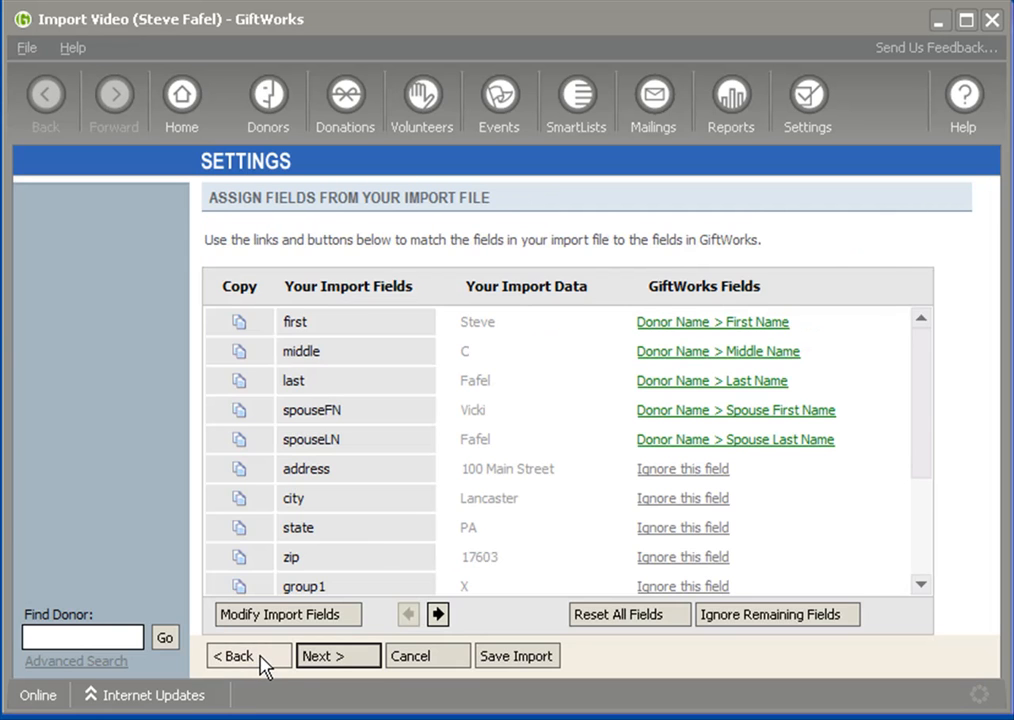
click(262, 662)
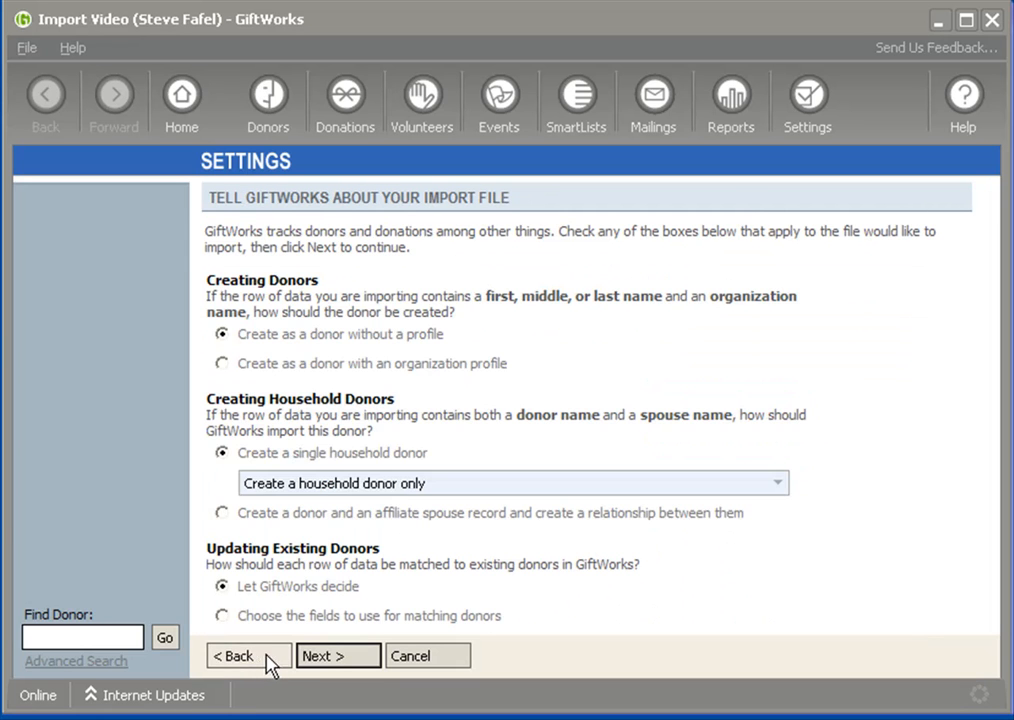
click(221, 513)
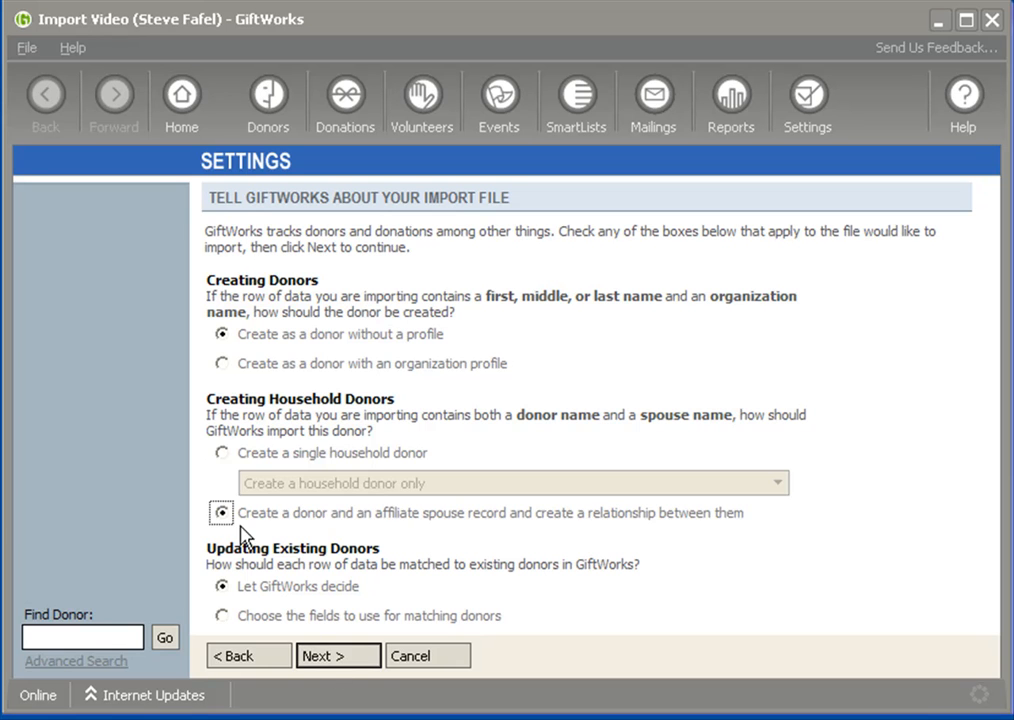
Run a test import of the household file with the donor and affiliate spouse record option
click(328, 662)
click(330, 665)
click(333, 665)
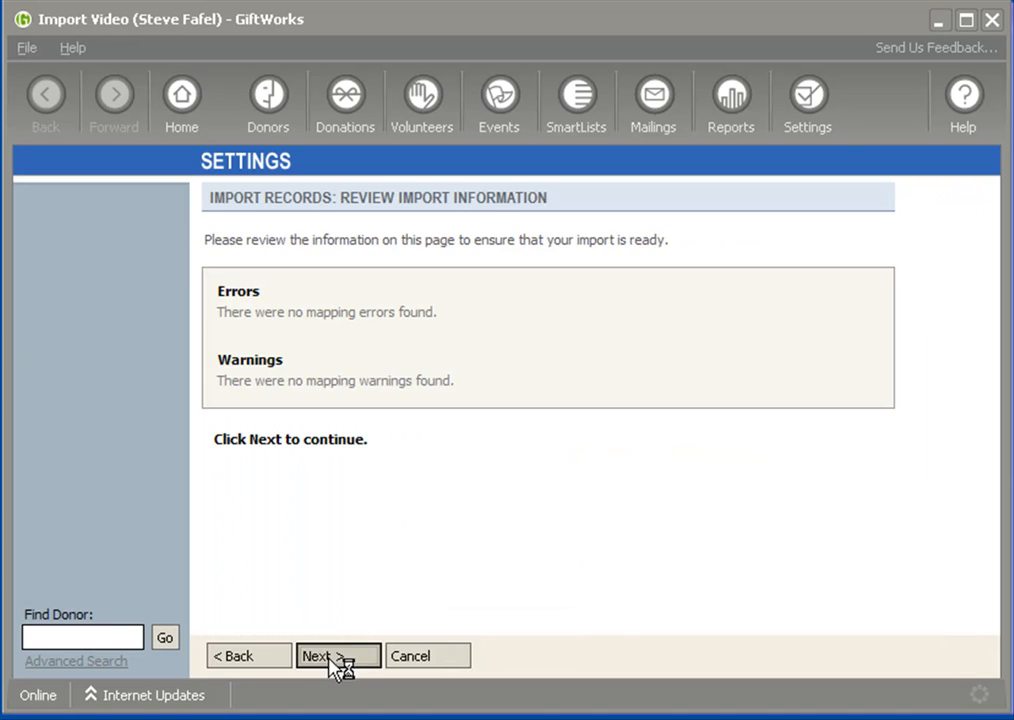
click(248, 300)
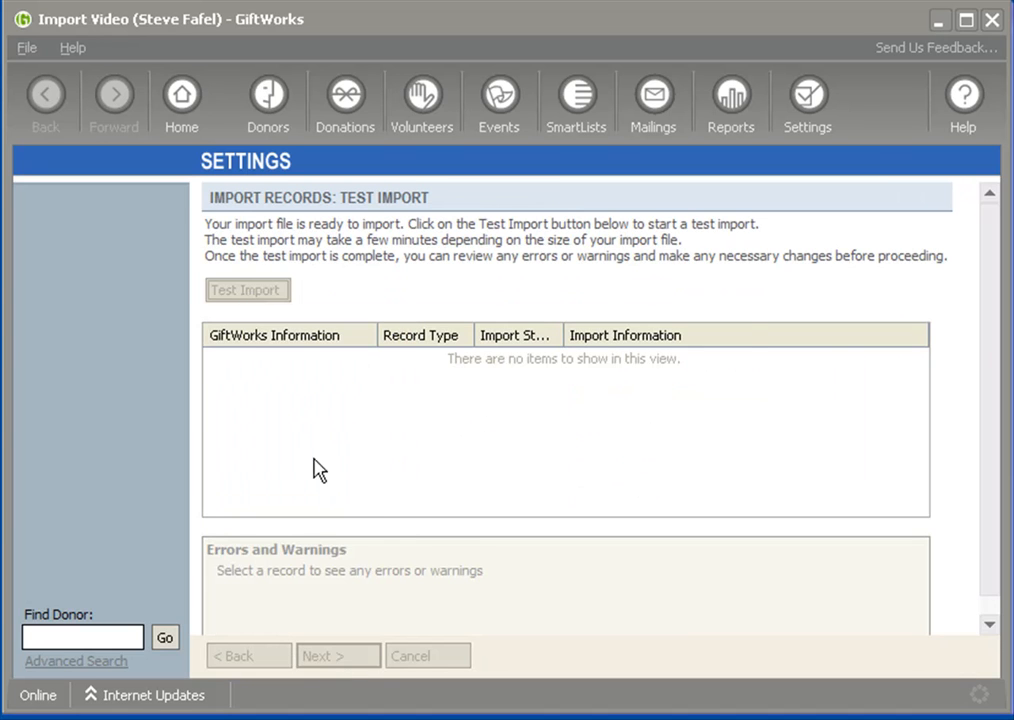
click(658, 446)
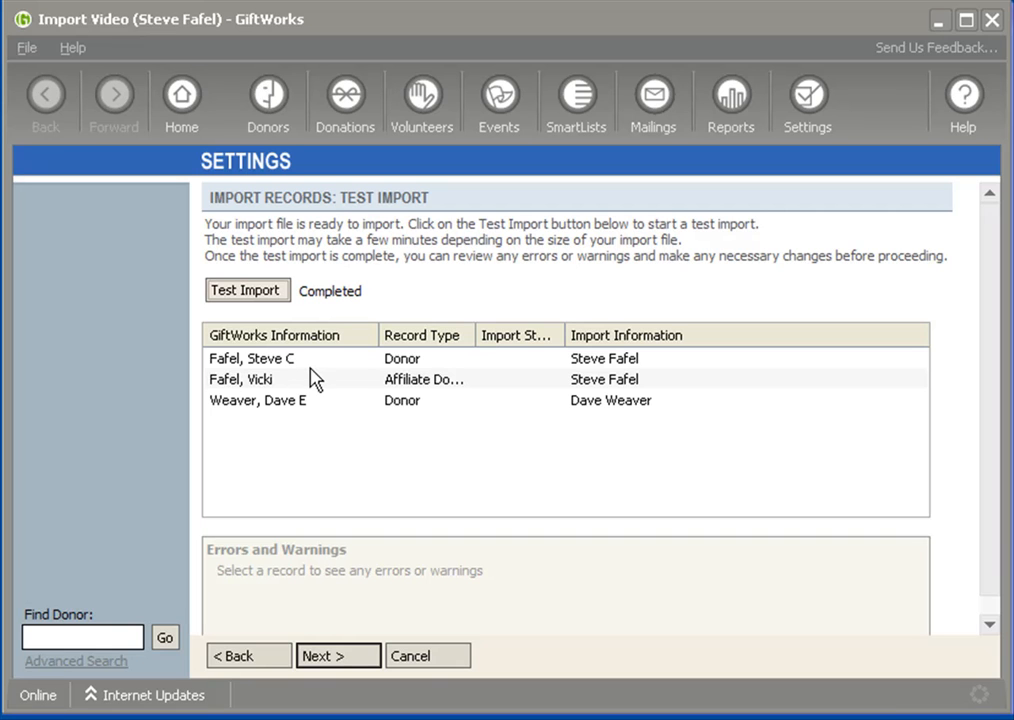
Inspect the donor record and the affiliate spouse record in the test import for errors and warnings
click(272, 362)
click(274, 382)
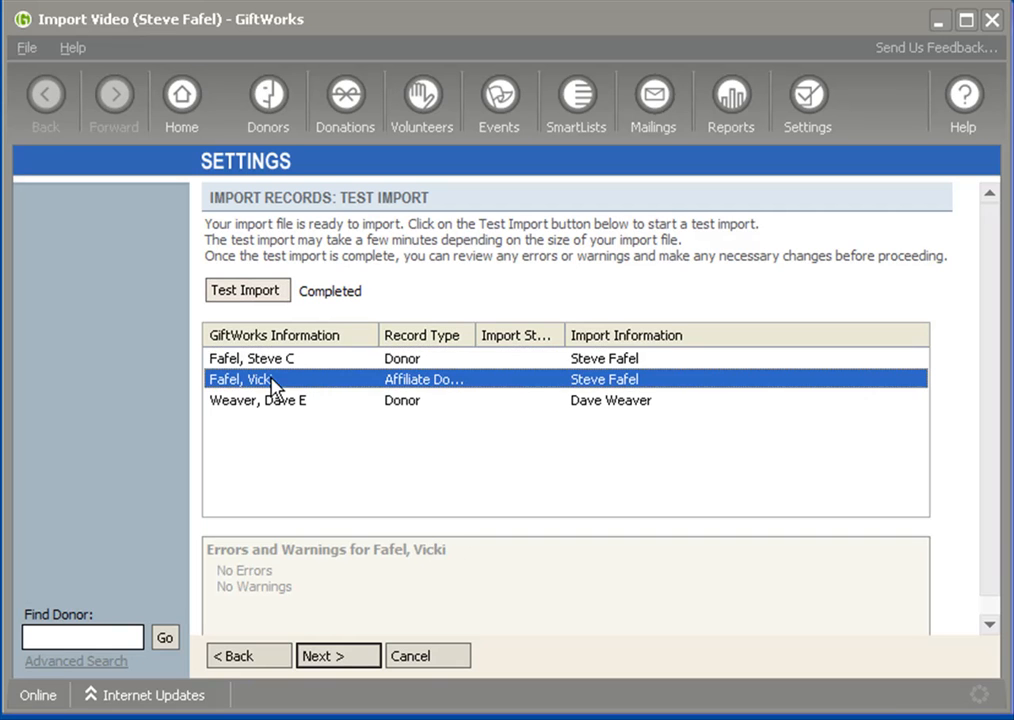
click(285, 362)
click(274, 382)
click(279, 366)
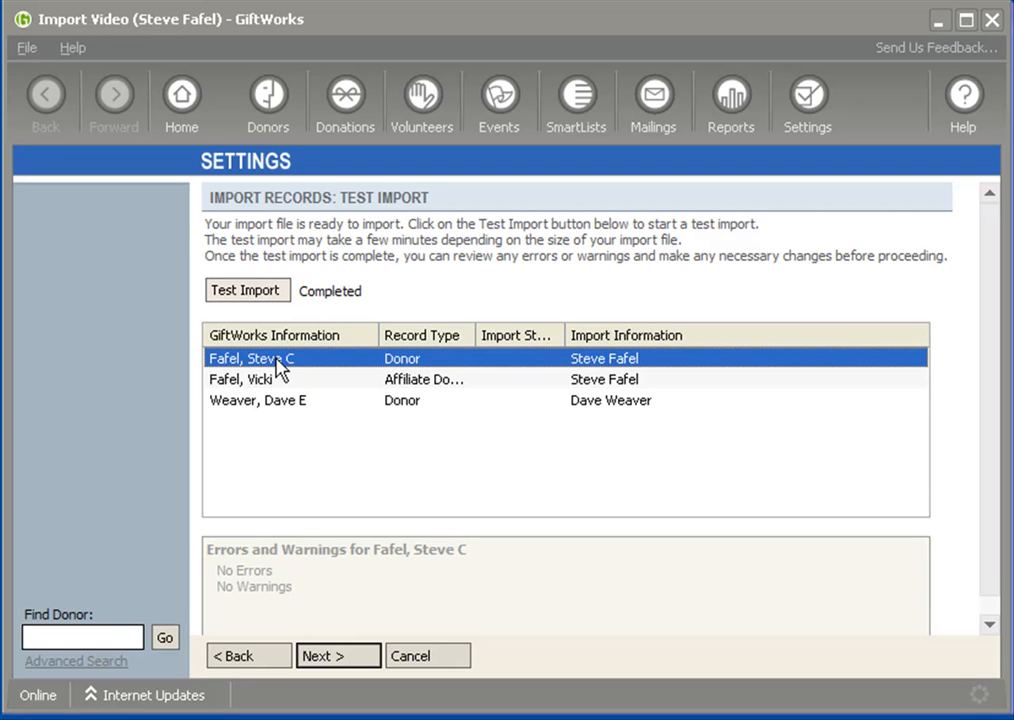
Change household donor creation to a single household donor with "Create a donor as an affiliate donor and relate to the household"
click(268, 658)
click(268, 657)
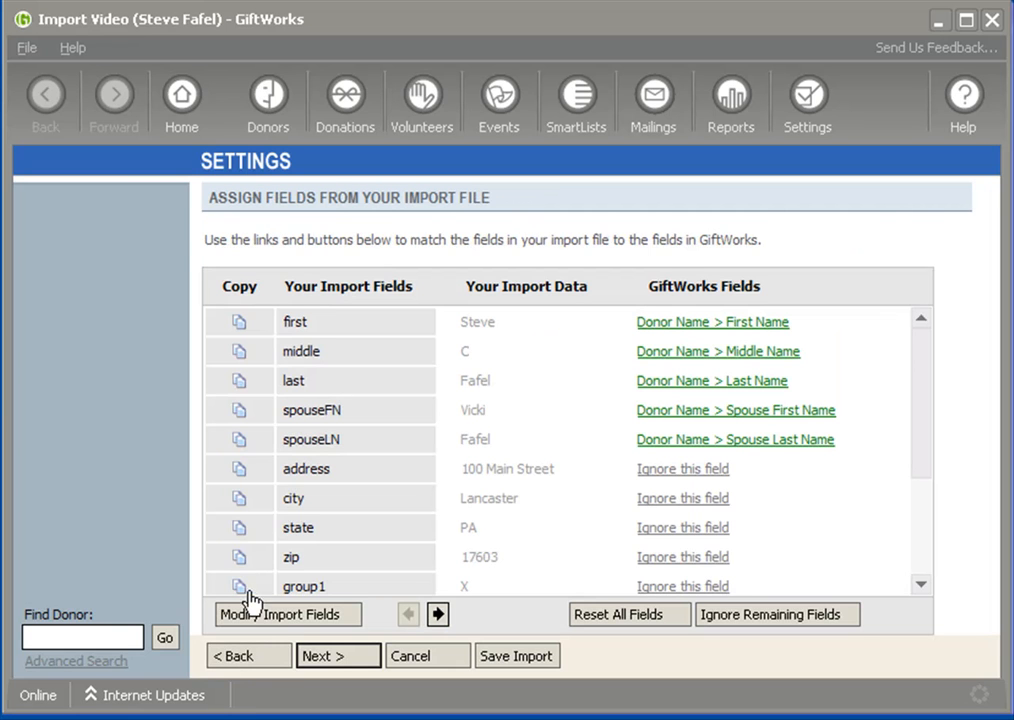
click(262, 658)
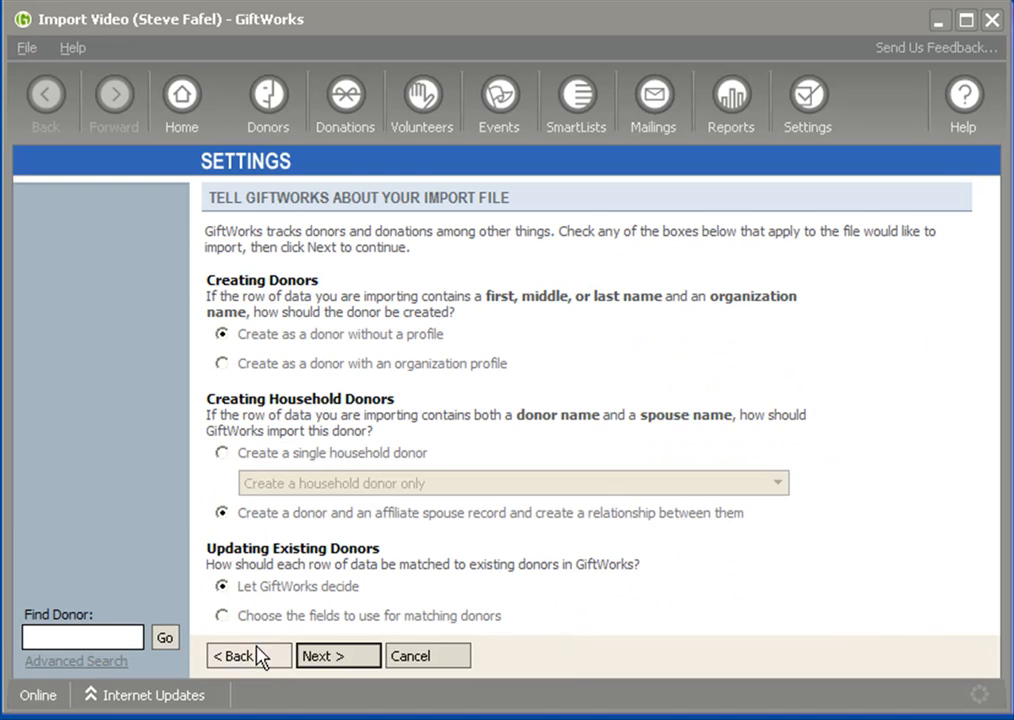
click(221, 453)
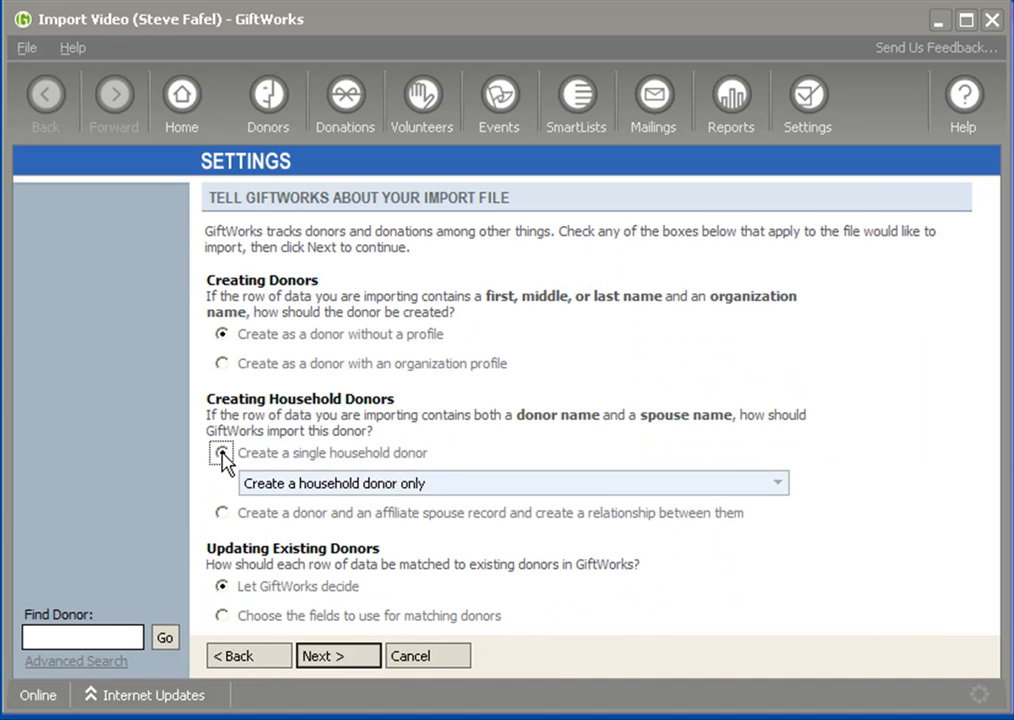
click(473, 484)
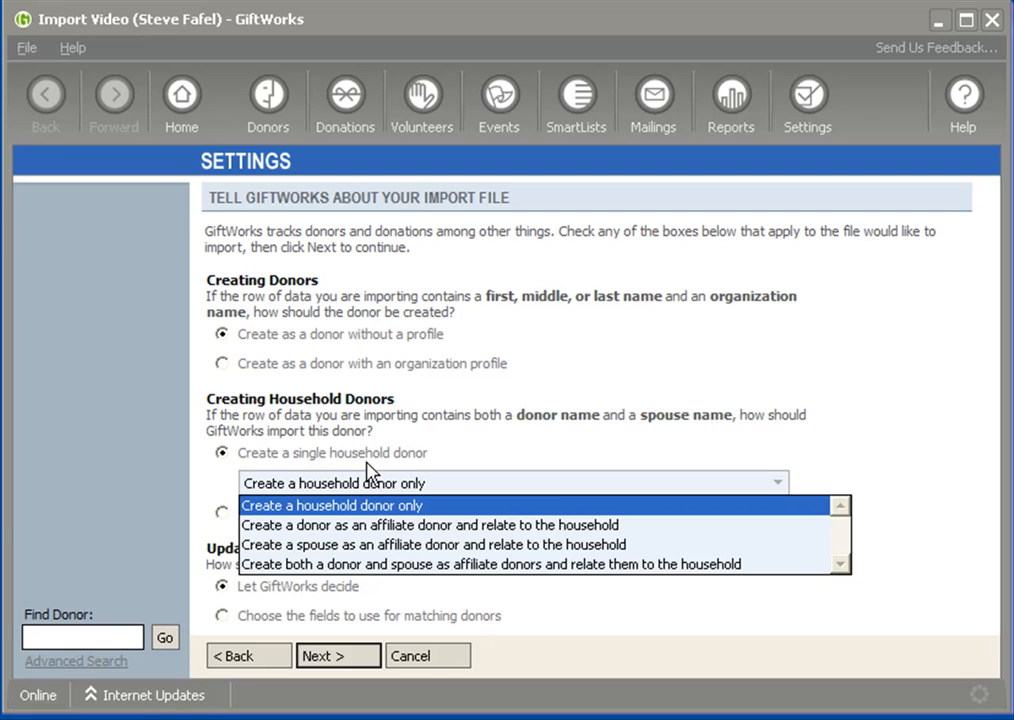
click(353, 527)
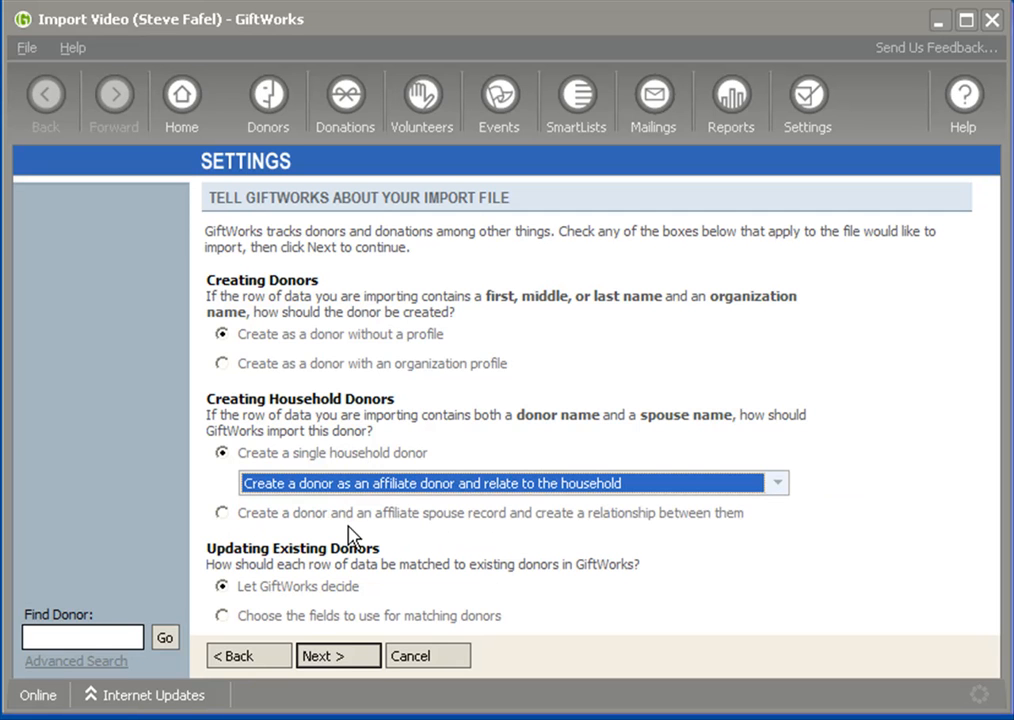
Run a test import with the donor-as-affiliate option and inspect the household and affiliate donor records for errors and warnings
click(337, 660)
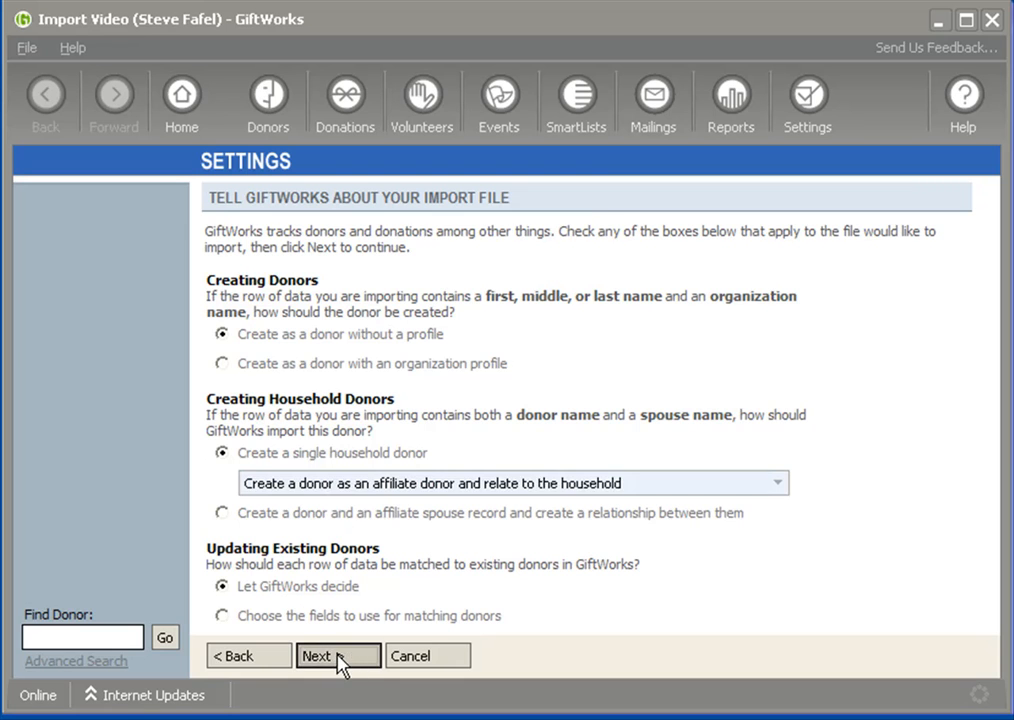
click(338, 660)
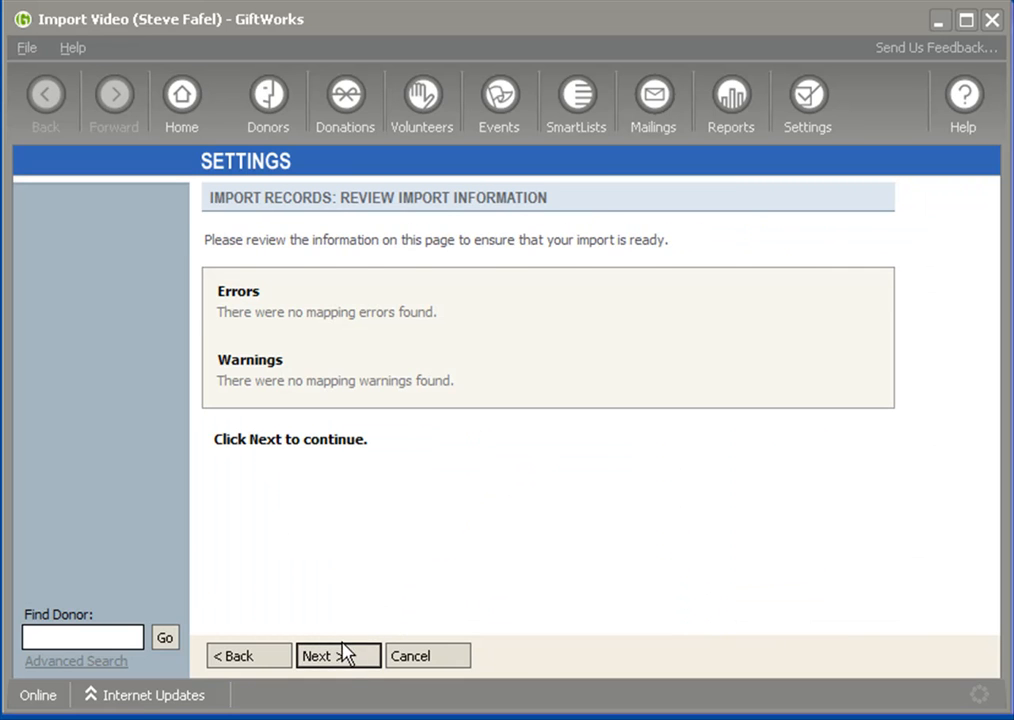
click(344, 656)
click(243, 298)
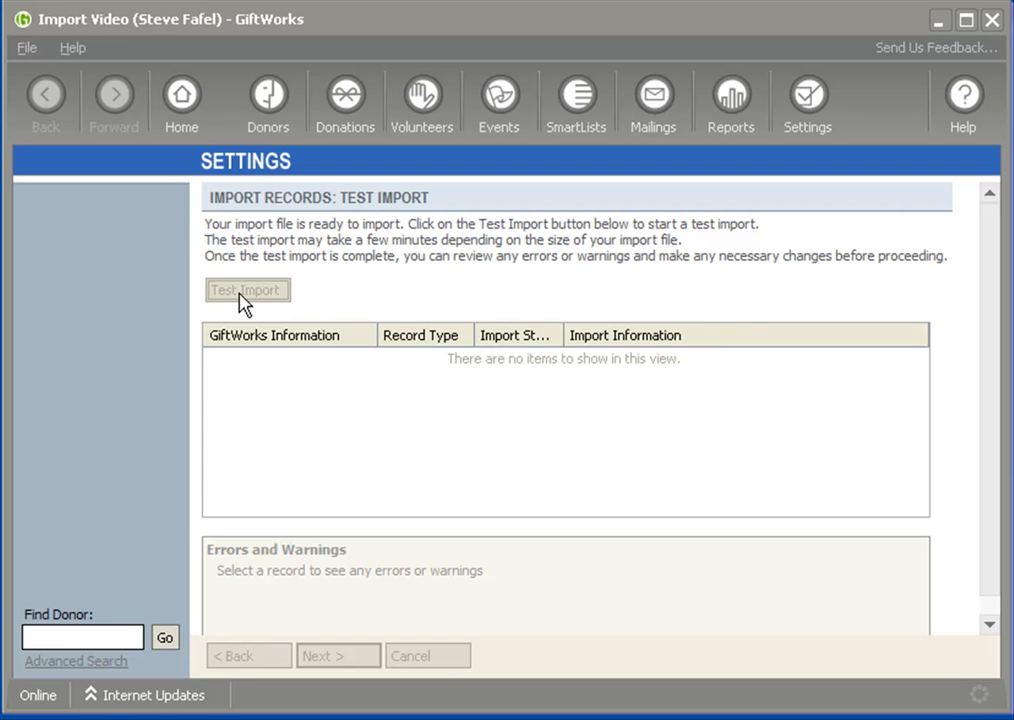
click(640, 446)
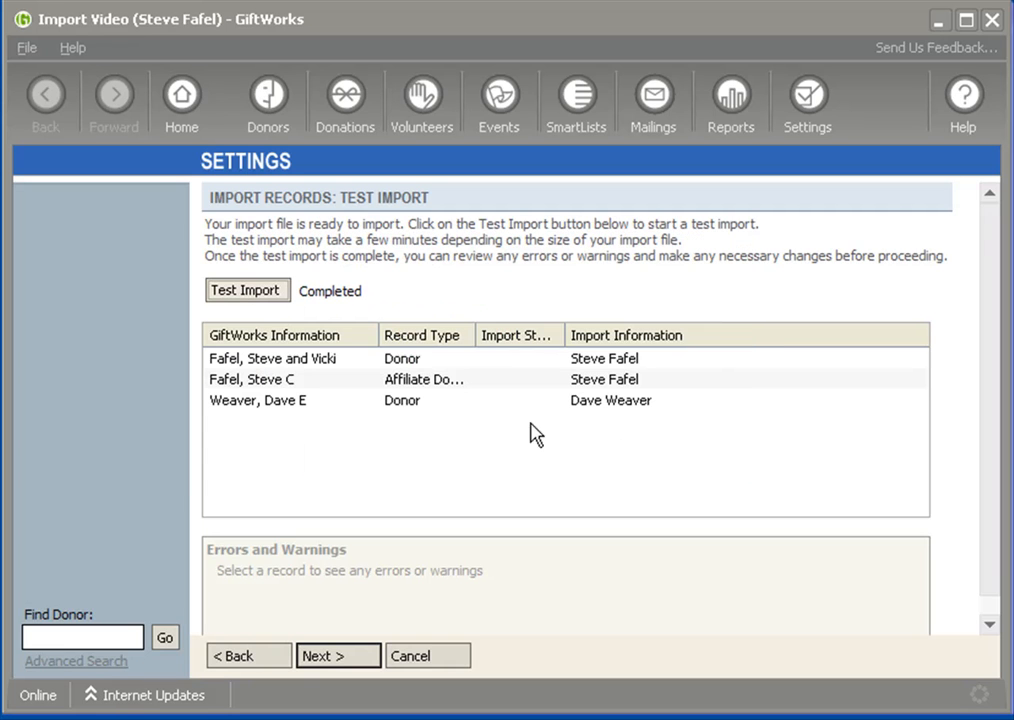
click(276, 360)
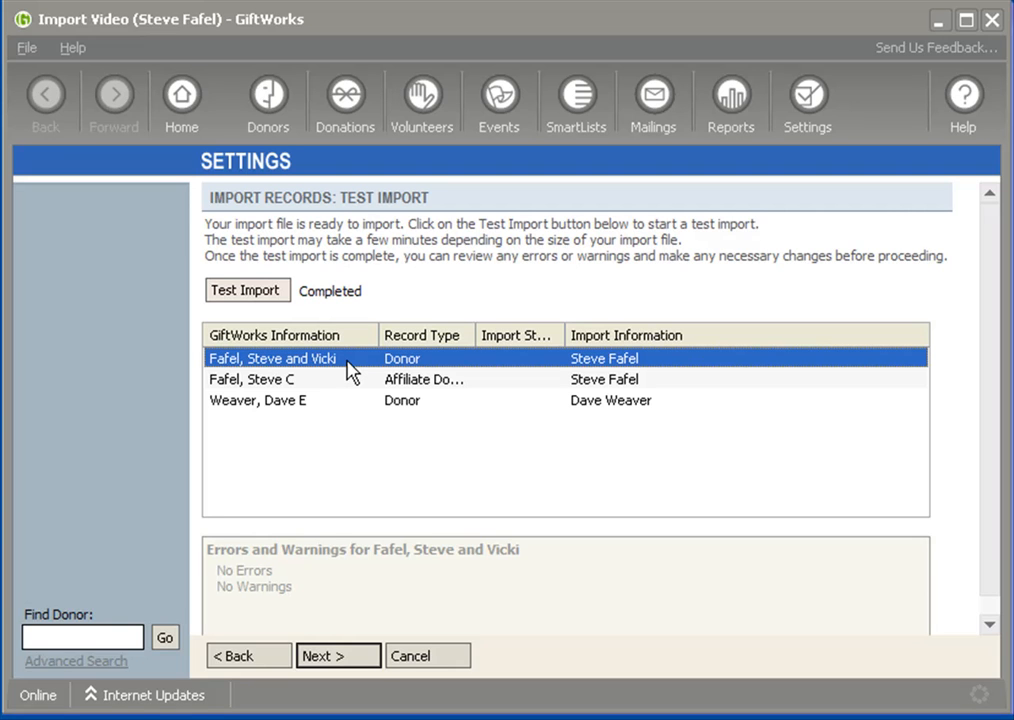
click(265, 384)
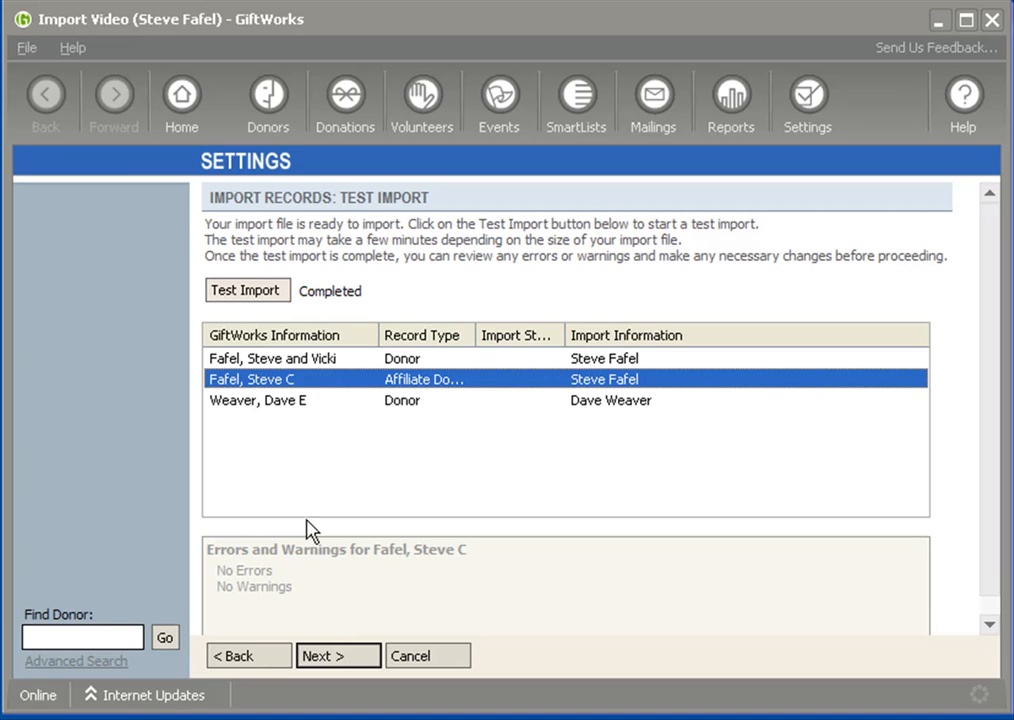
Set the single household donor option to "Create both a donor and spouse as affiliate donors and relate them to the household"
click(266, 660)
click(266, 660)
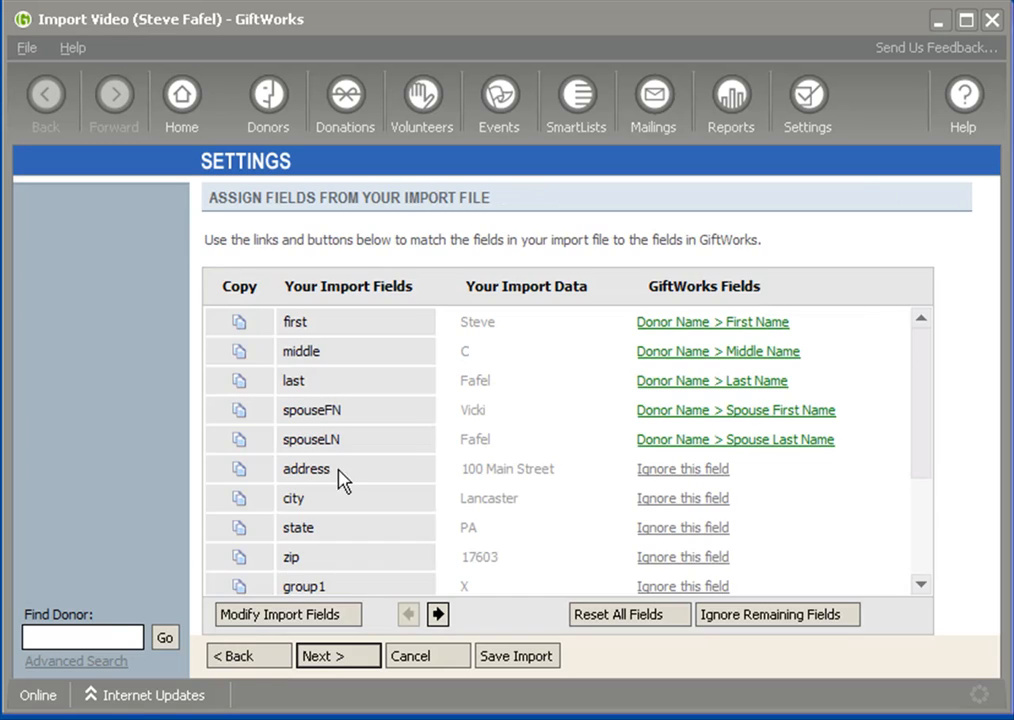
click(228, 655)
click(349, 486)
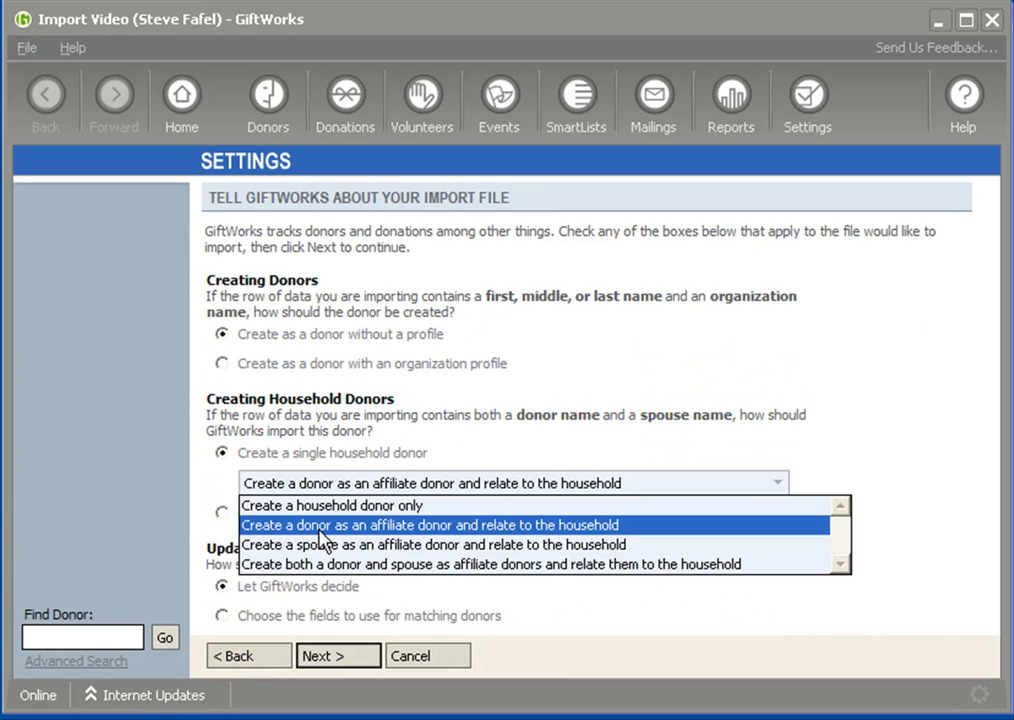
click(320, 565)
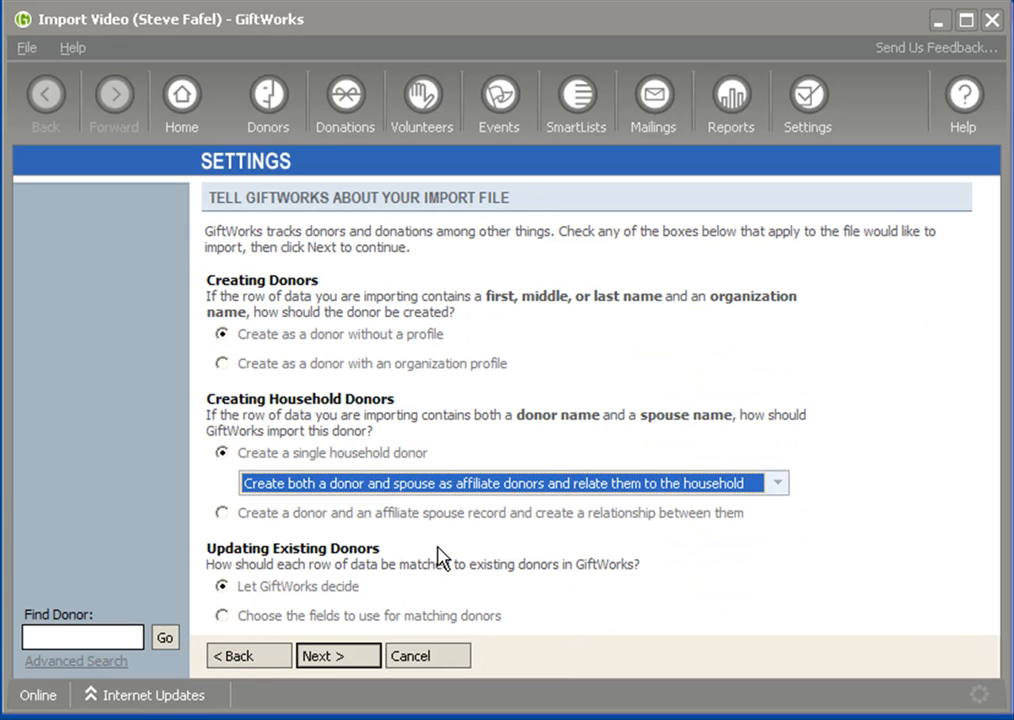
Run a test import of the household file with both donor and spouse created as affiliate donors
click(360, 661)
click(358, 658)
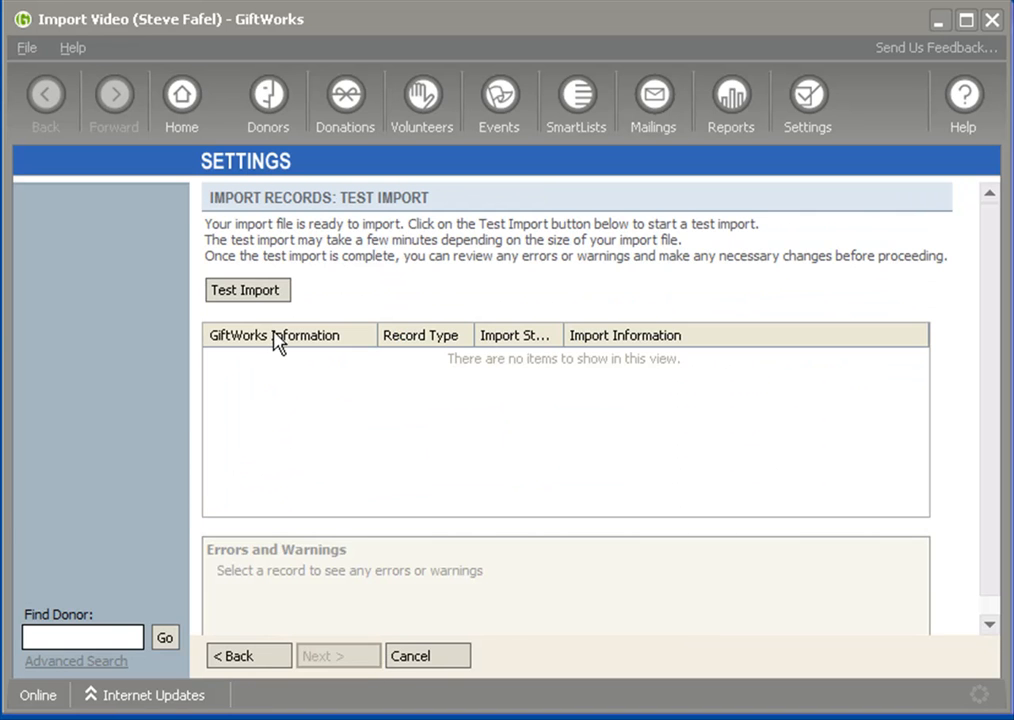
click(255, 300)
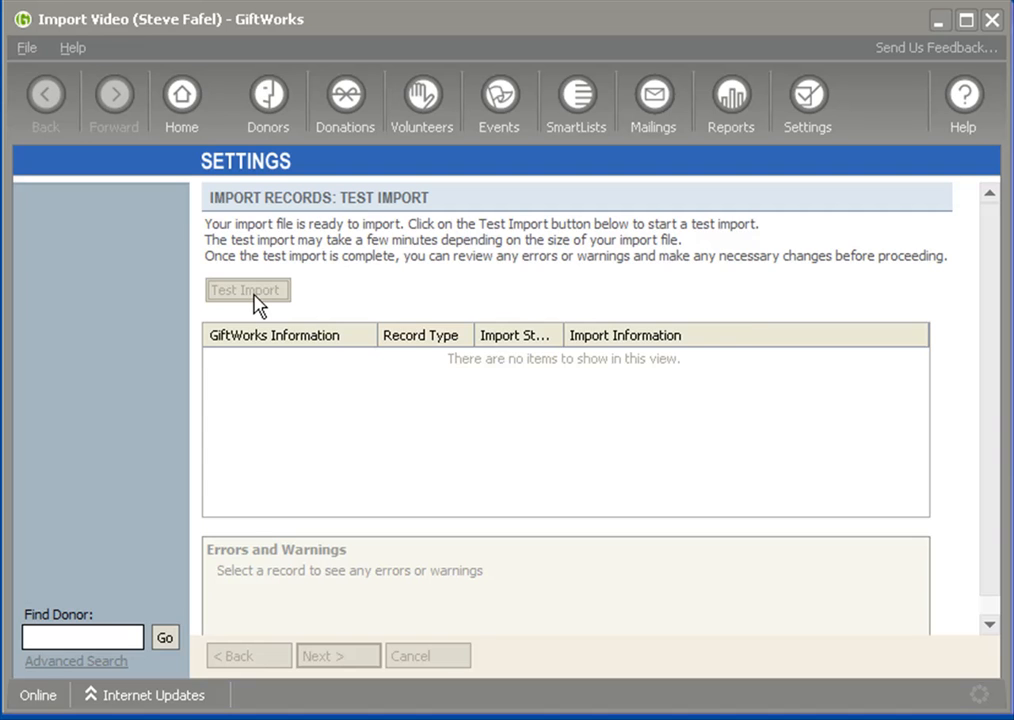
click(668, 446)
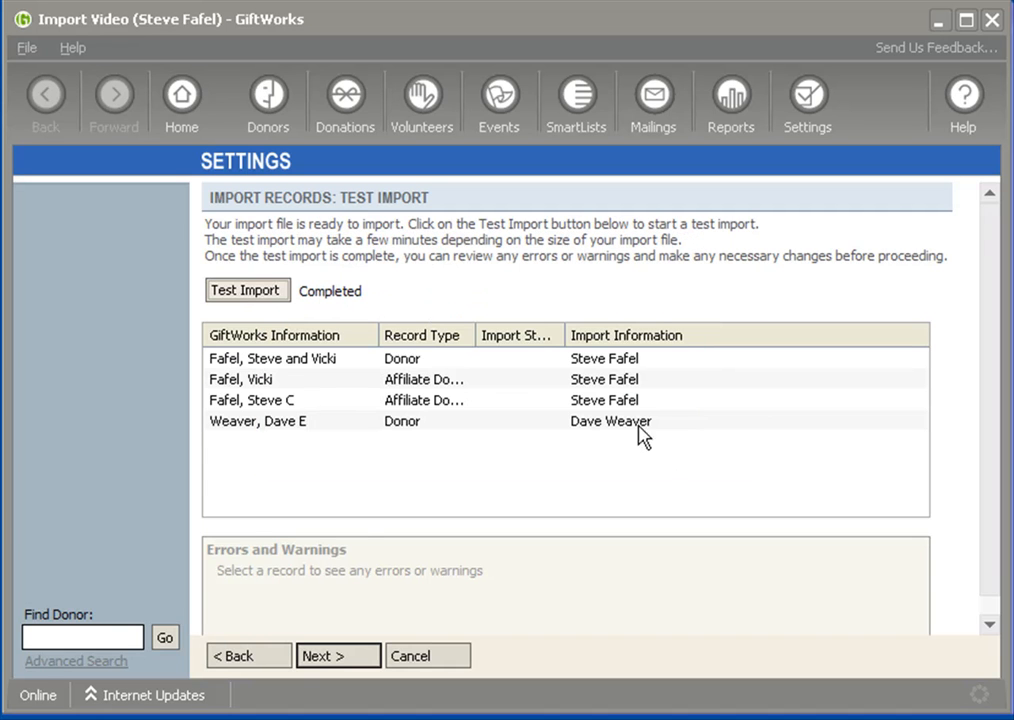
Examine the household donor record and both affiliate donor records in the test import for errors and warnings
click(273, 364)
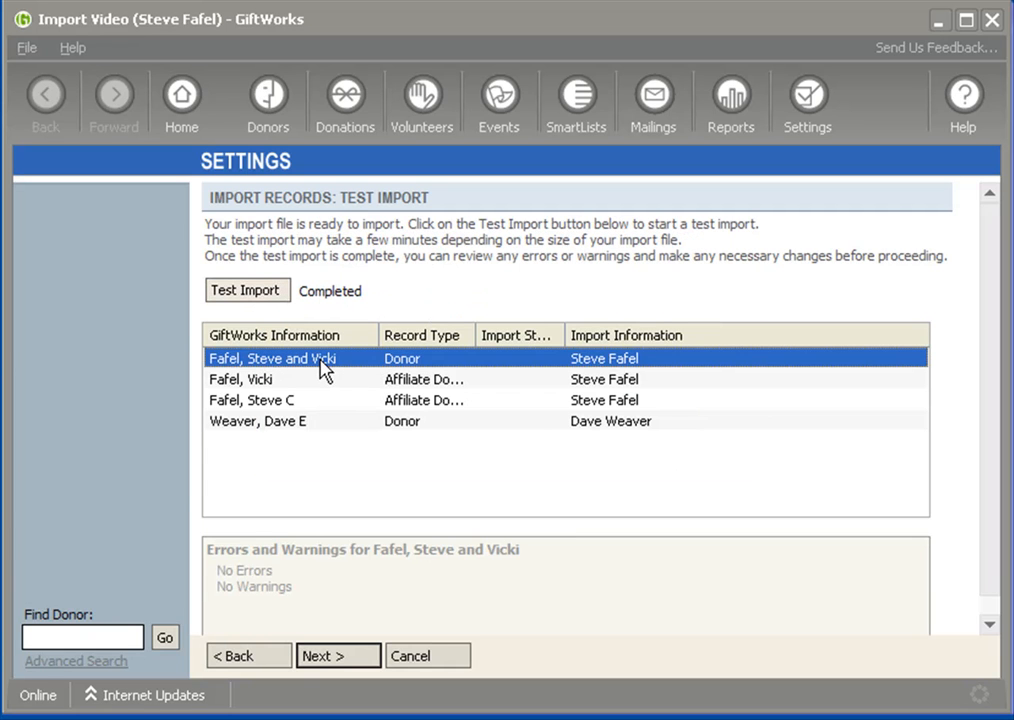
click(249, 384)
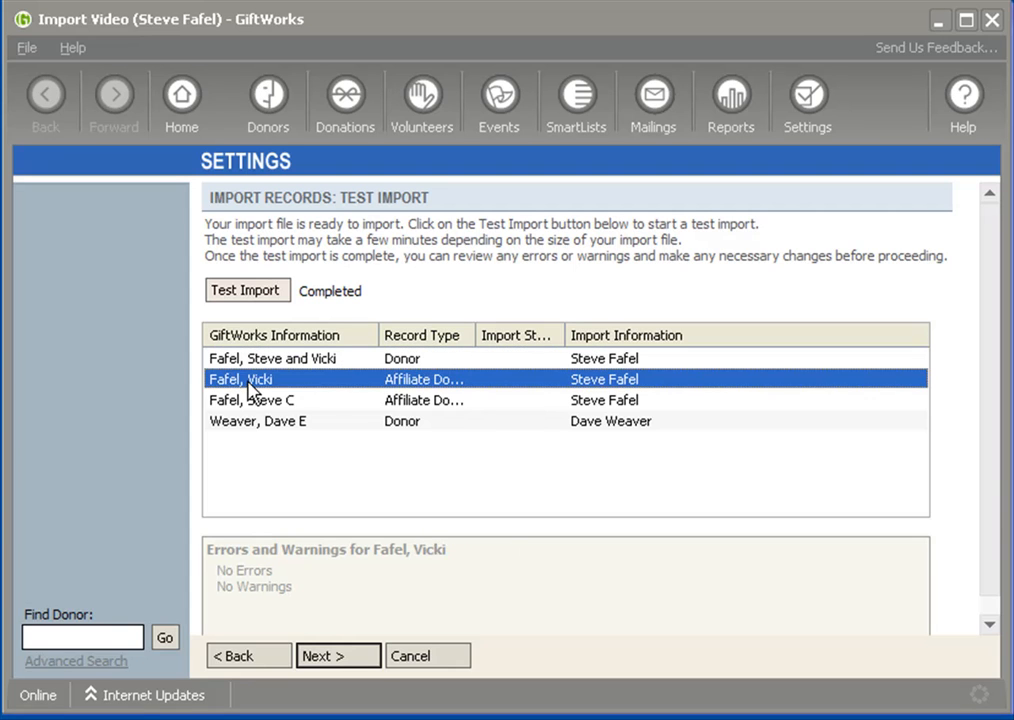
click(269, 402)
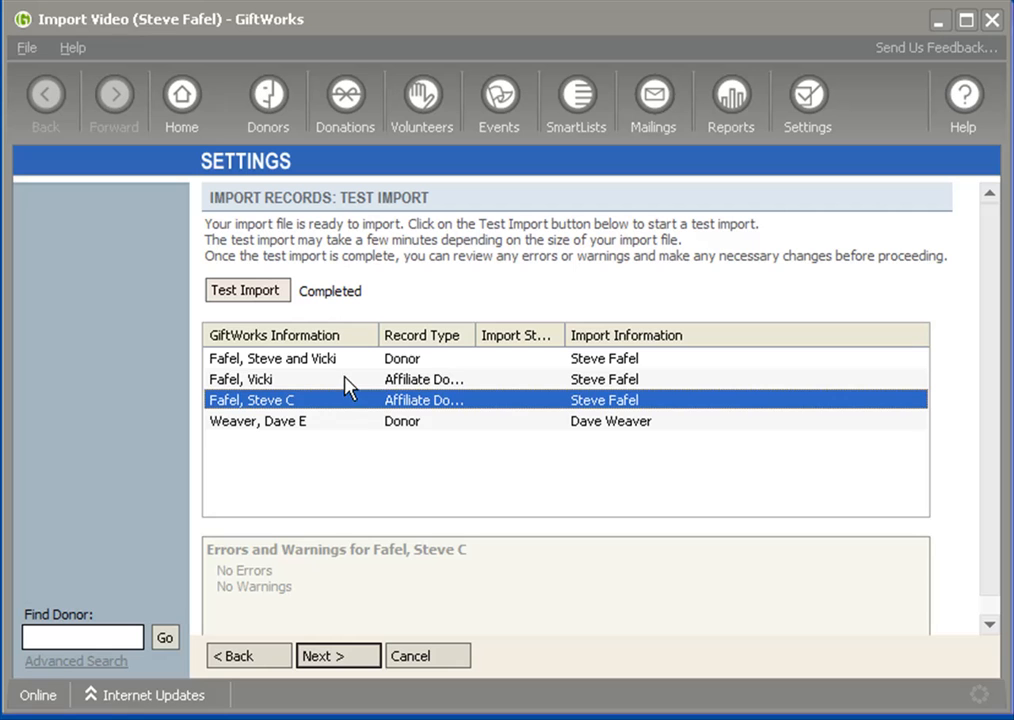
click(268, 364)
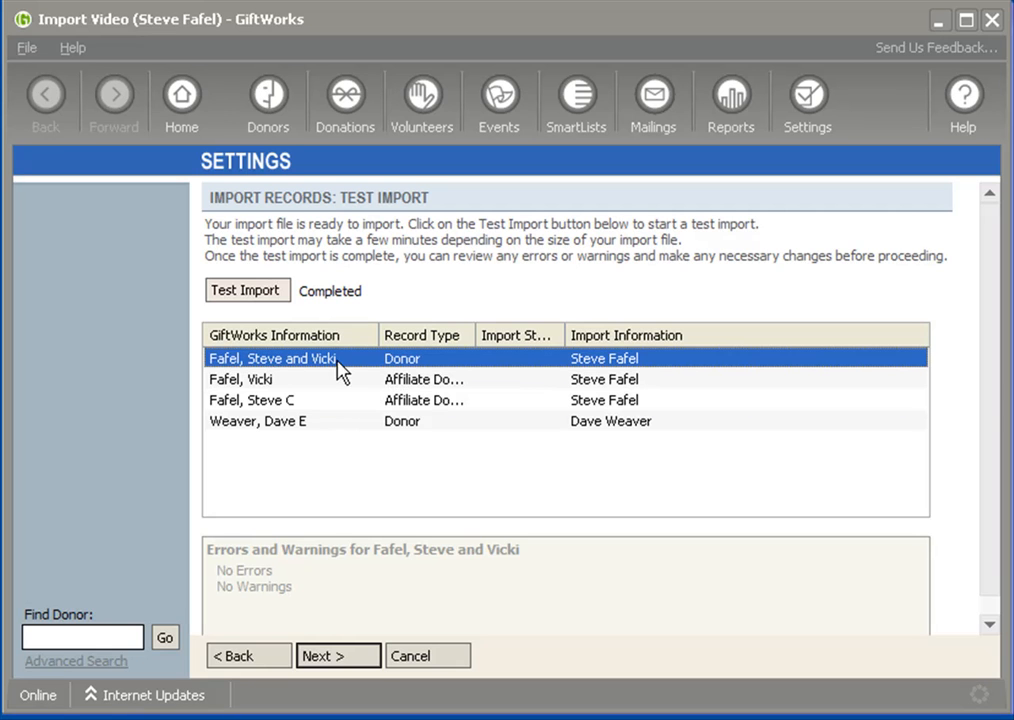
click(267, 380)
click(269, 400)
click(263, 384)
click(268, 400)
click(264, 380)
click(268, 362)
Go back to the import file options and cancel the import, discarding all import information
click(250, 656)
click(256, 656)
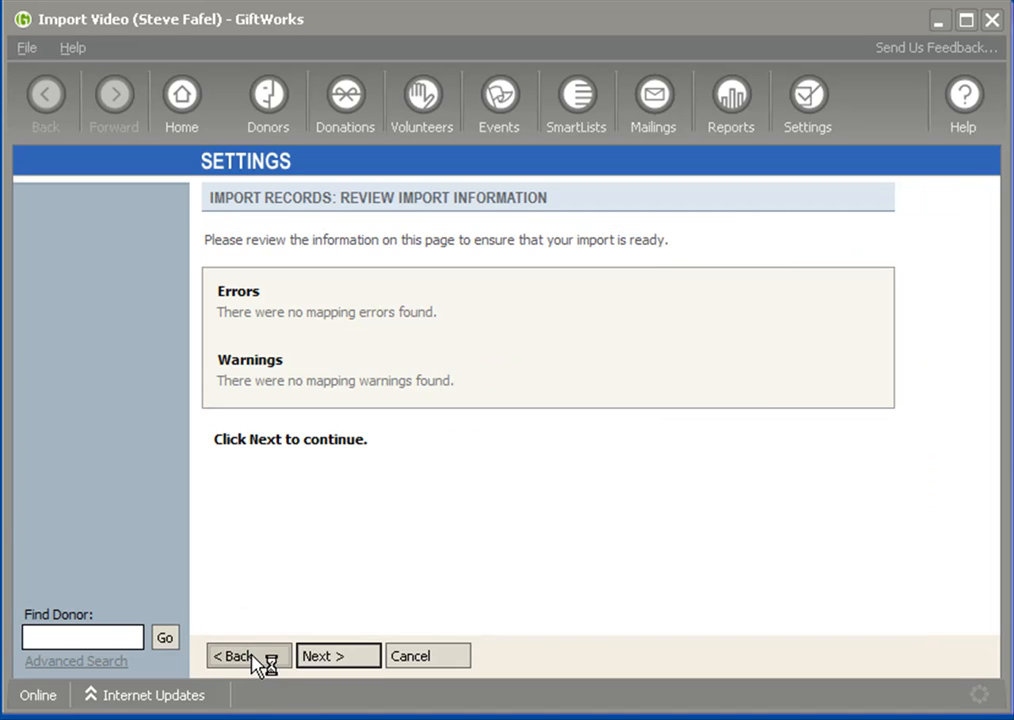
click(256, 656)
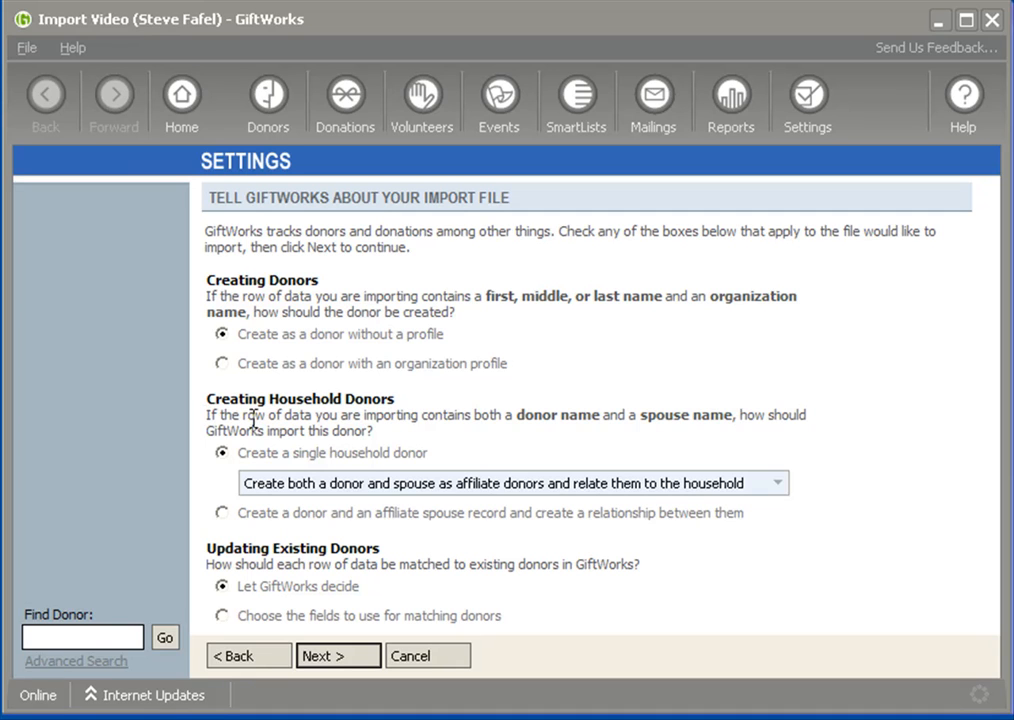
click(432, 660)
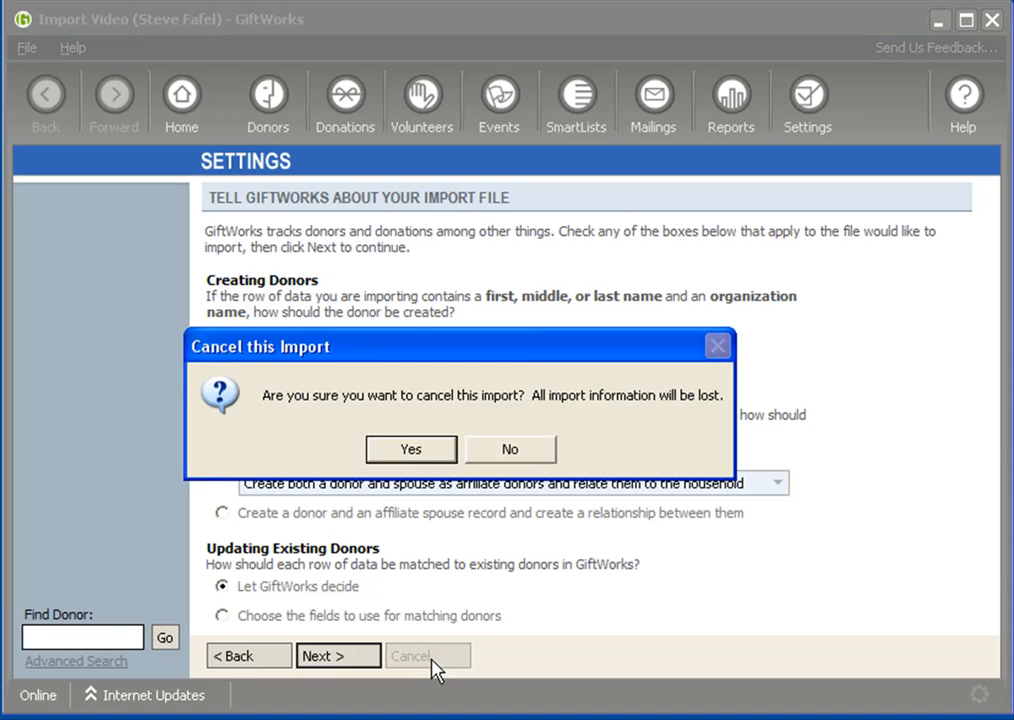
click(422, 507)
Examine the household profile choice and its household name entry for adding a new donor, and leave without adding one
click(268, 106)
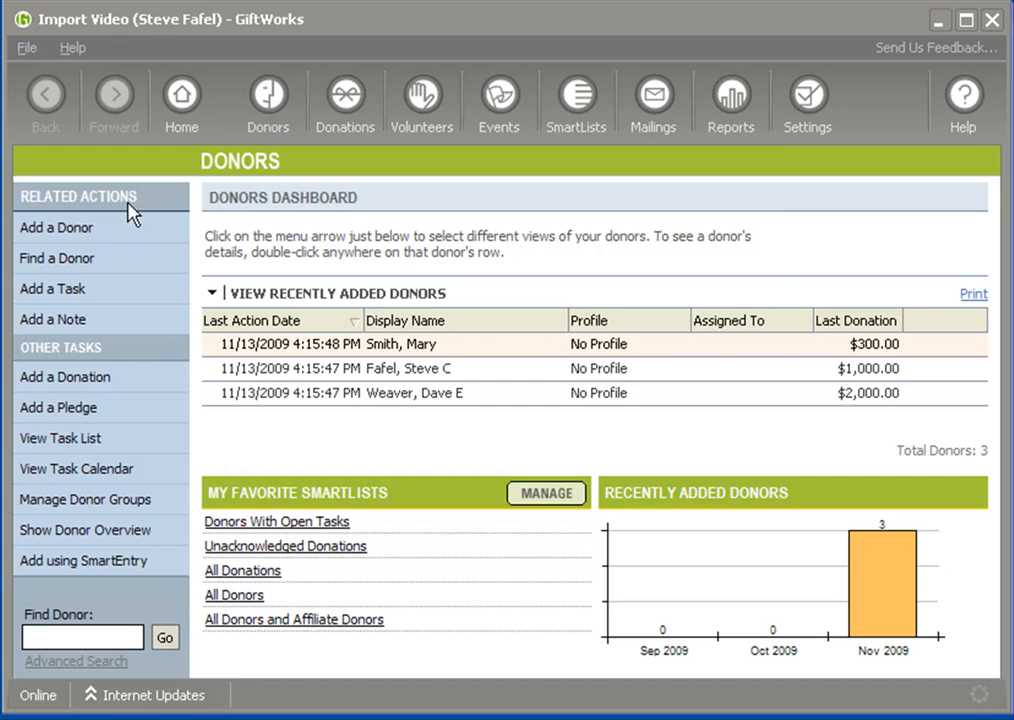
click(80, 229)
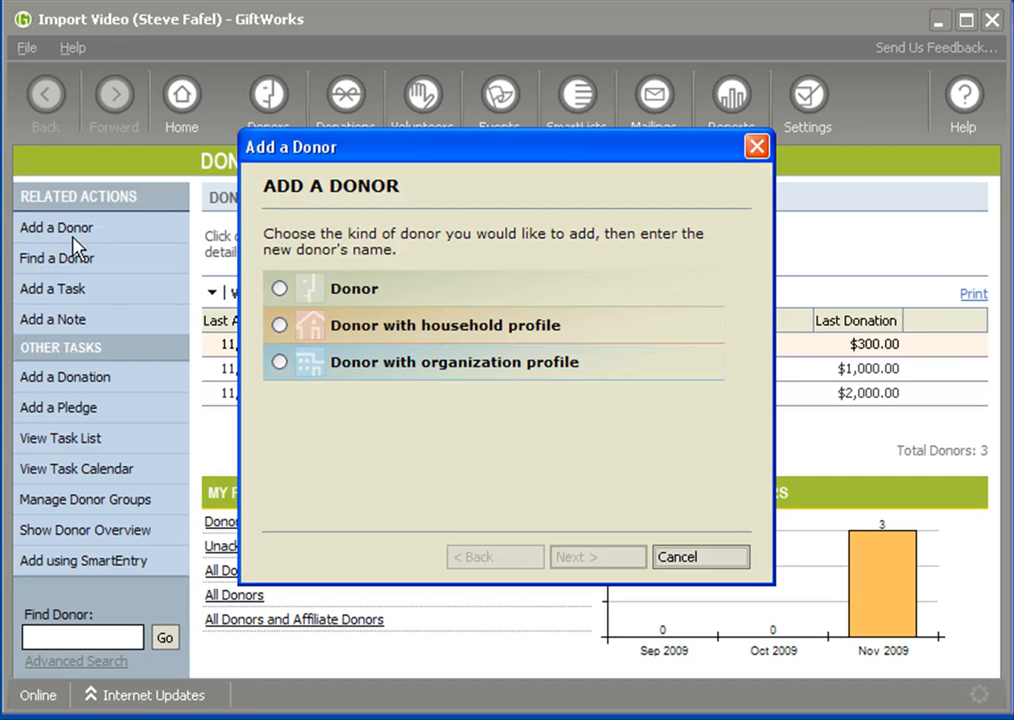
click(279, 325)
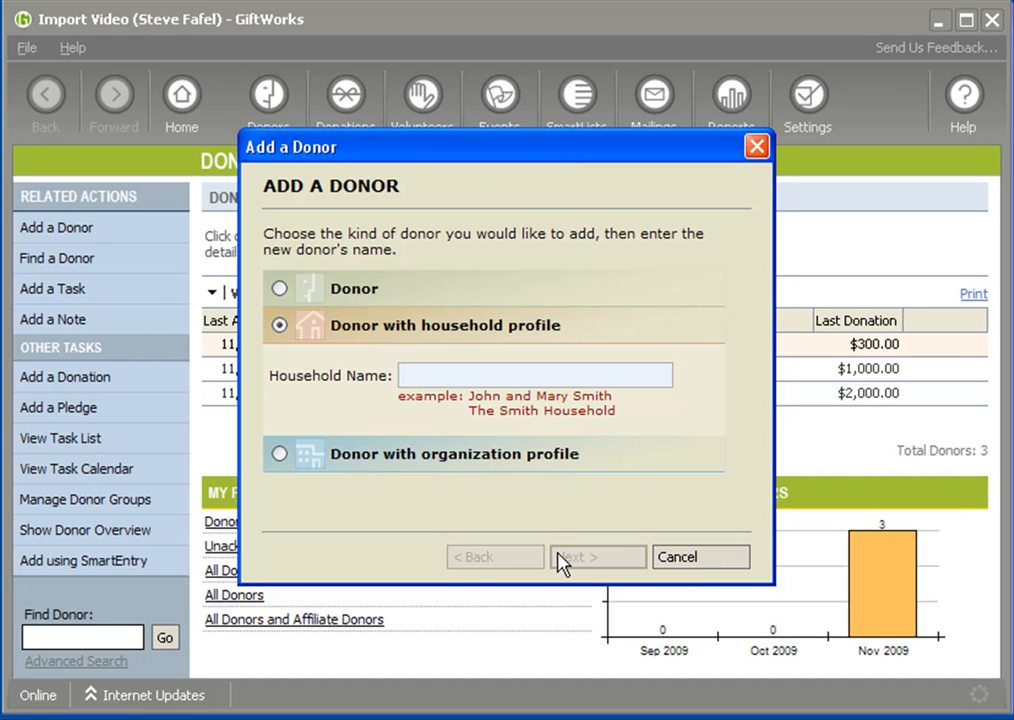
click(720, 569)
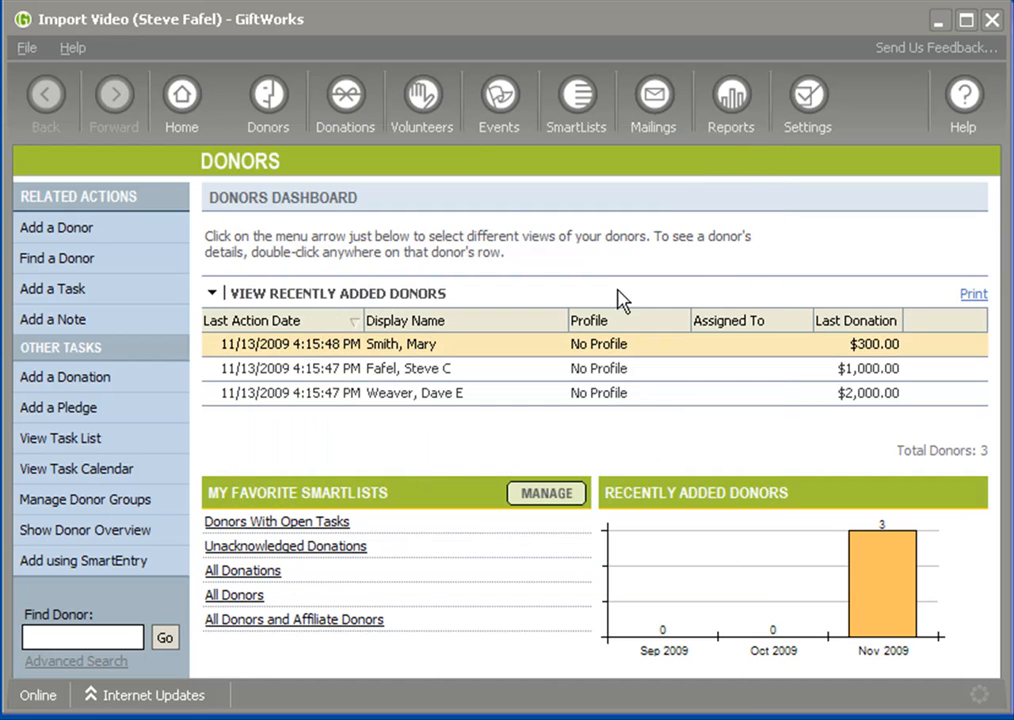
Start a new file import in the database maintenance settings, with Microsoft Excel file (.xls) as the source type
click(807, 102)
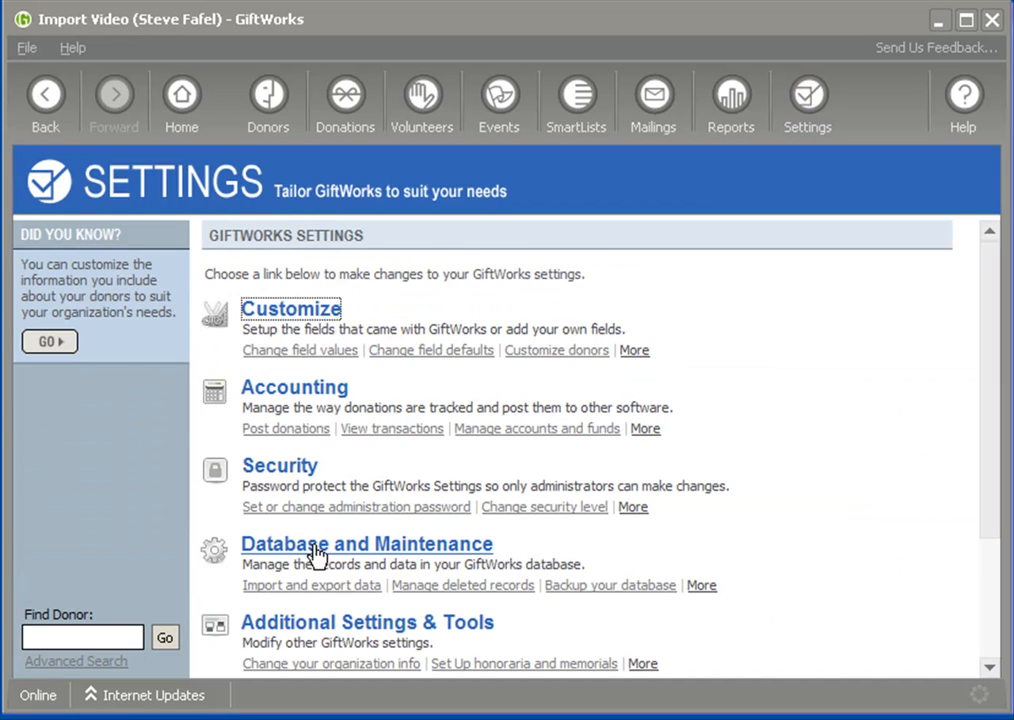
click(315, 548)
click(283, 280)
click(287, 280)
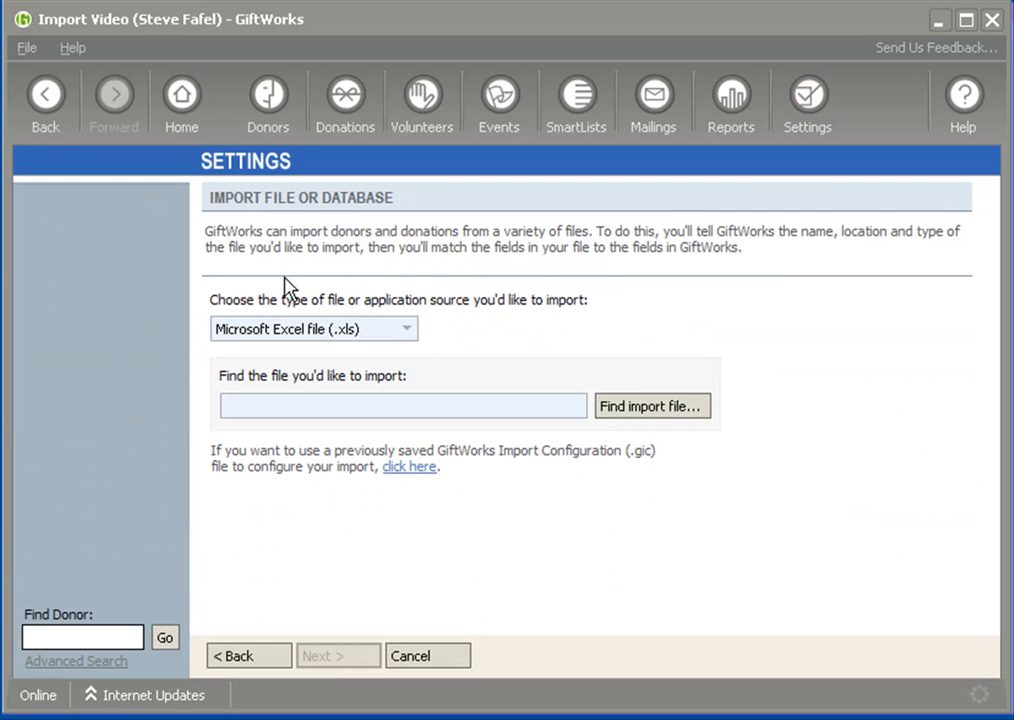
Choose ImportOrg.xls as the import file and accept Sheet1 with column names in its first row
click(640, 407)
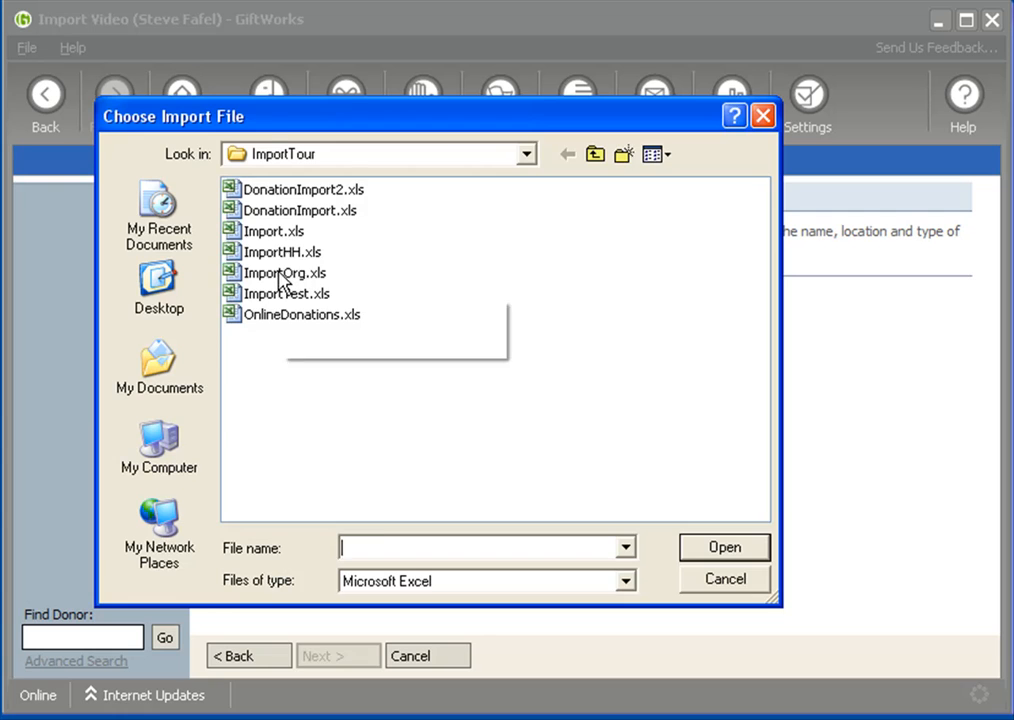
double_click(282, 280)
click(344, 662)
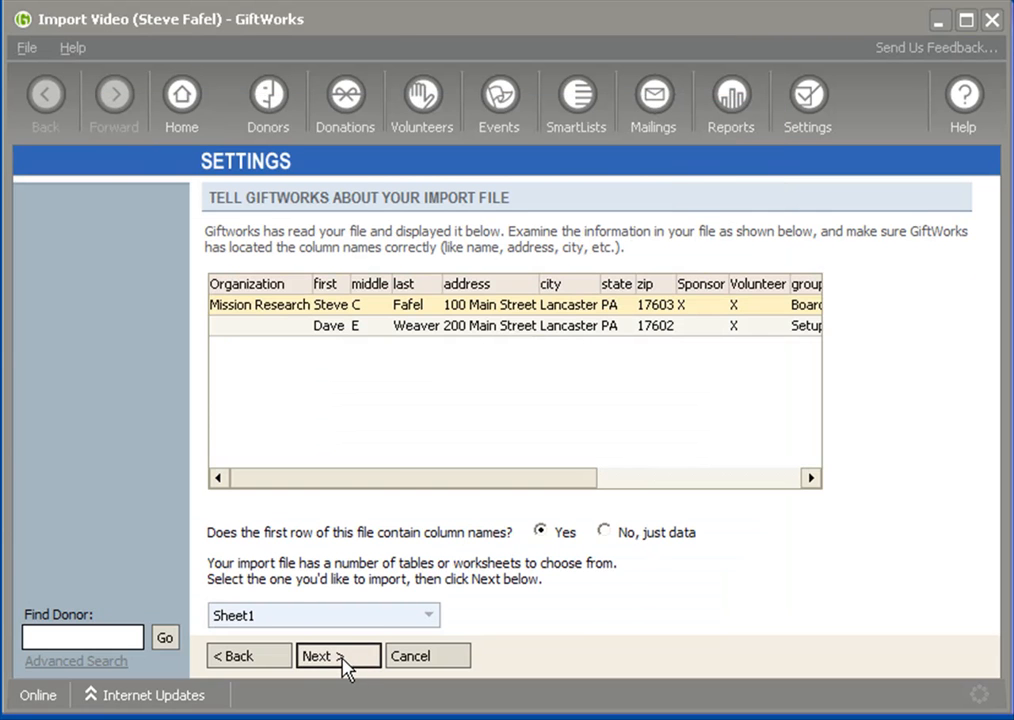
click(344, 662)
Review the import options for creating donors, creating household donors and updating existing donors, highlighting the Updating Existing Donors heading
drag(215, 282, 471, 328)
drag(212, 398, 396, 441)
click(437, 443)
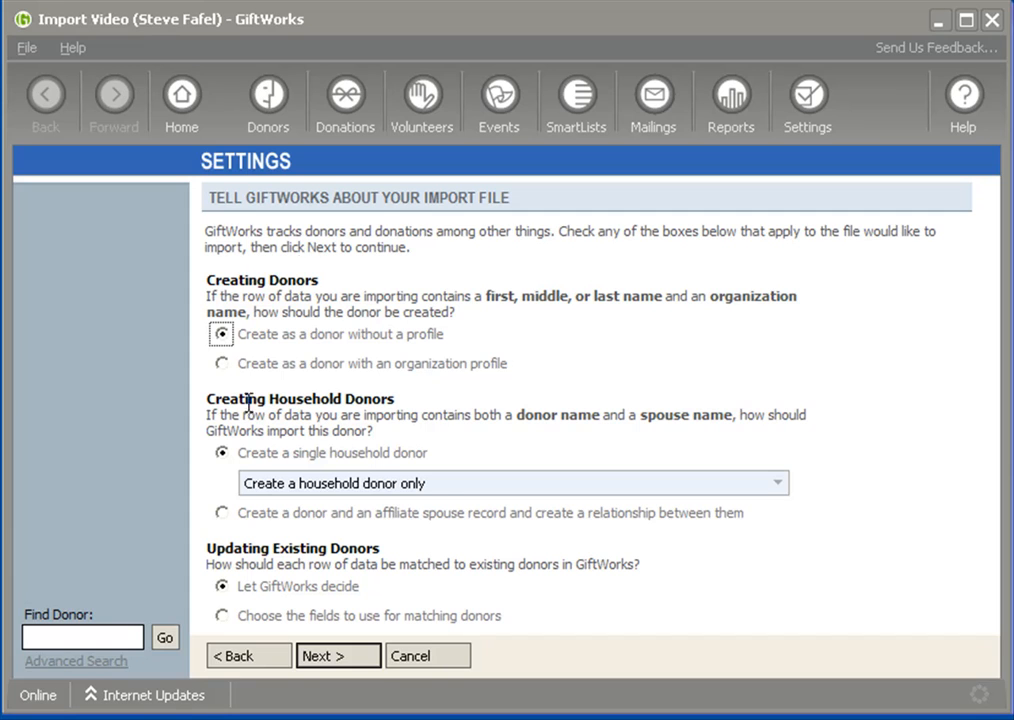
drag(207, 546, 358, 558)
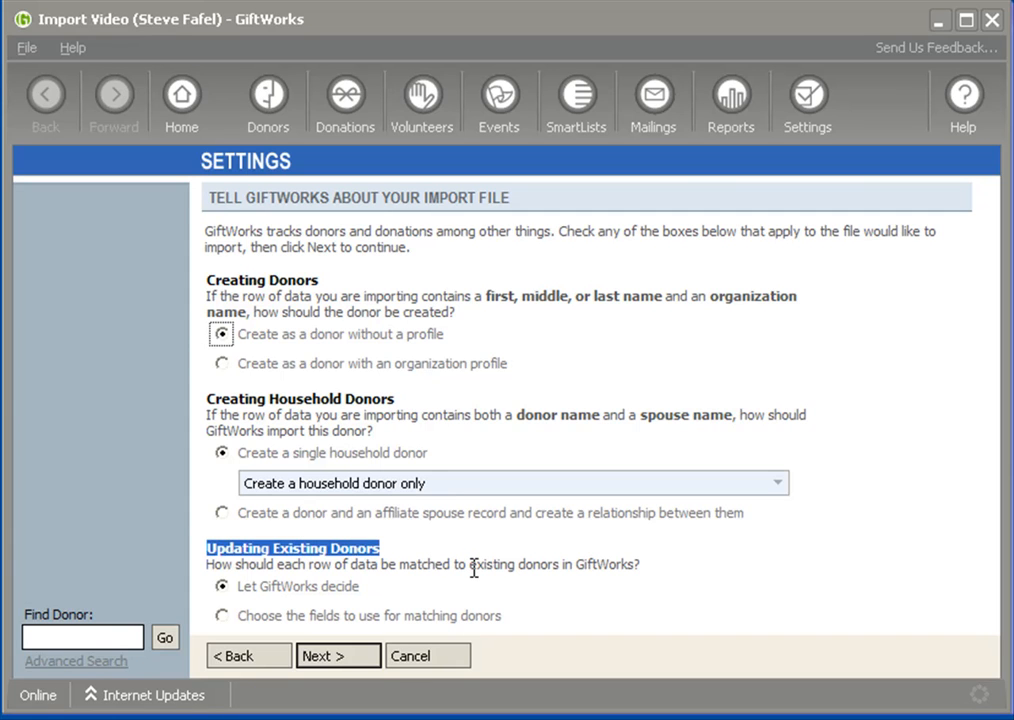